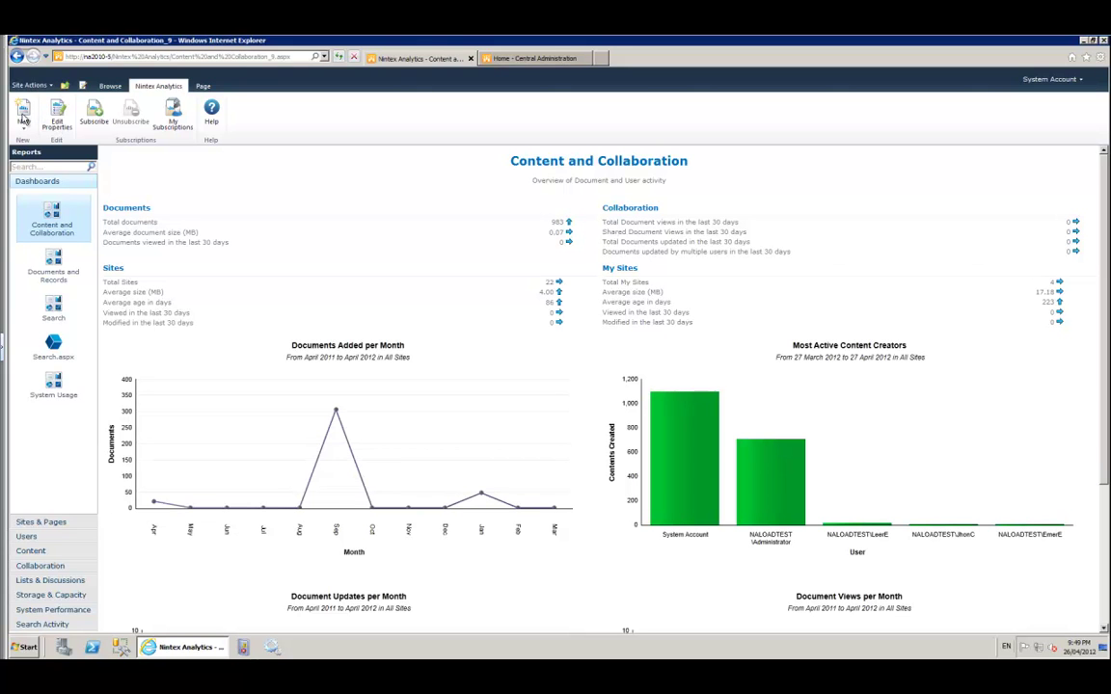
# Create a new default-layout report named 'Site Collection Size'.
pyautogui.click(23, 116)
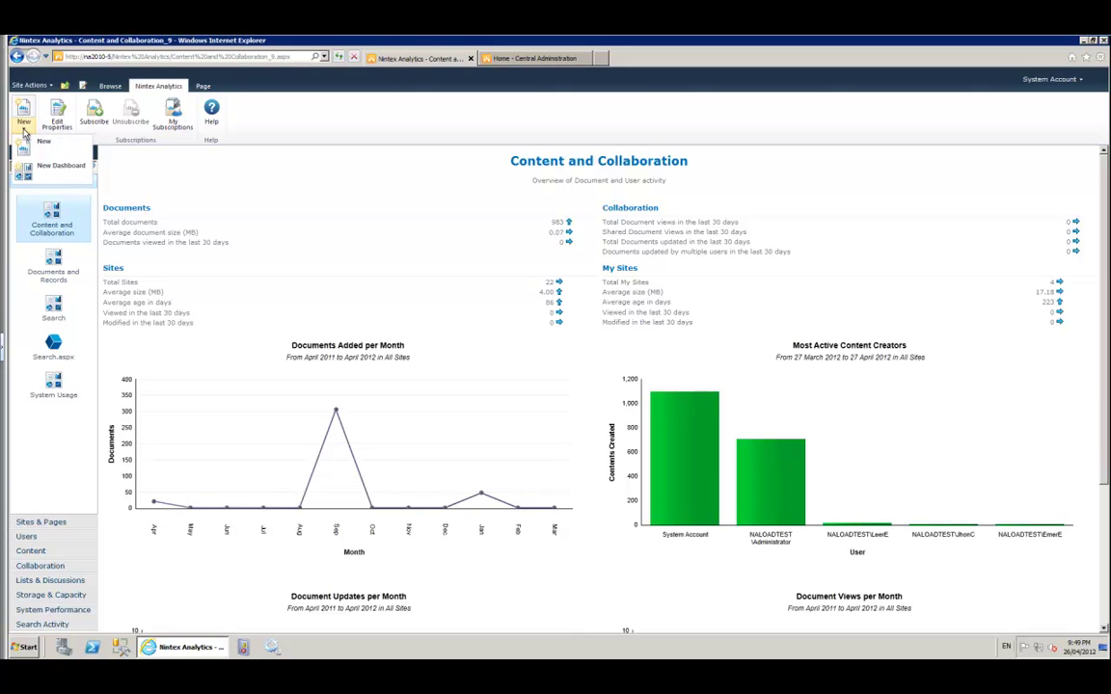
pyautogui.click(25, 144)
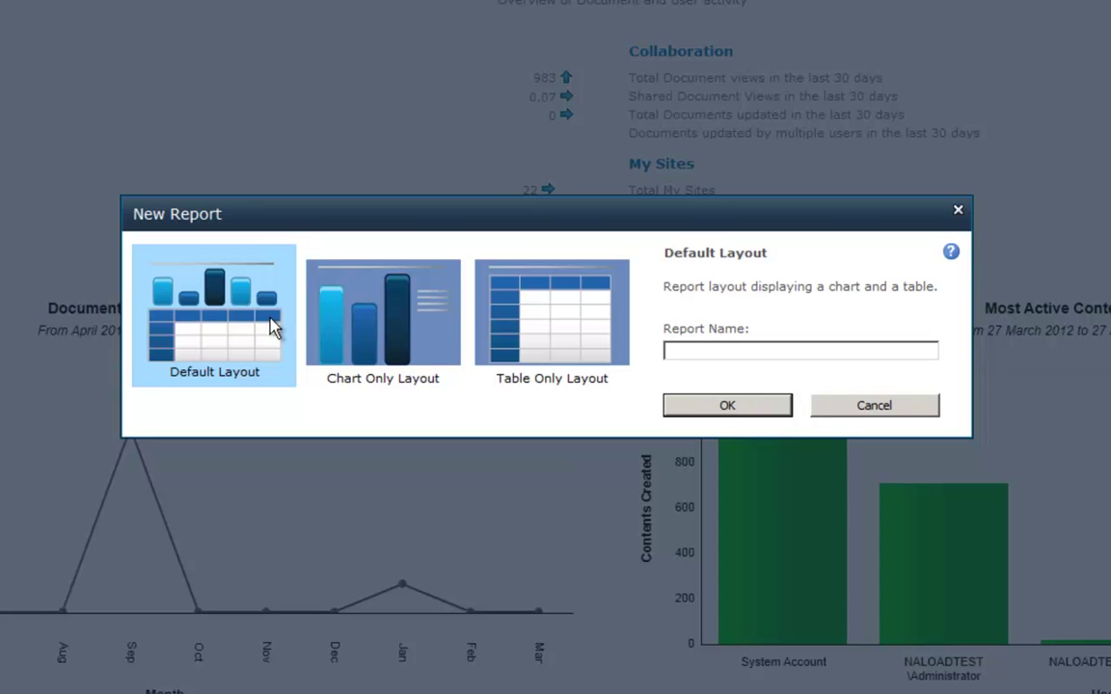
pyautogui.click(753, 351)
pyautogui.write('Site Collection Size')
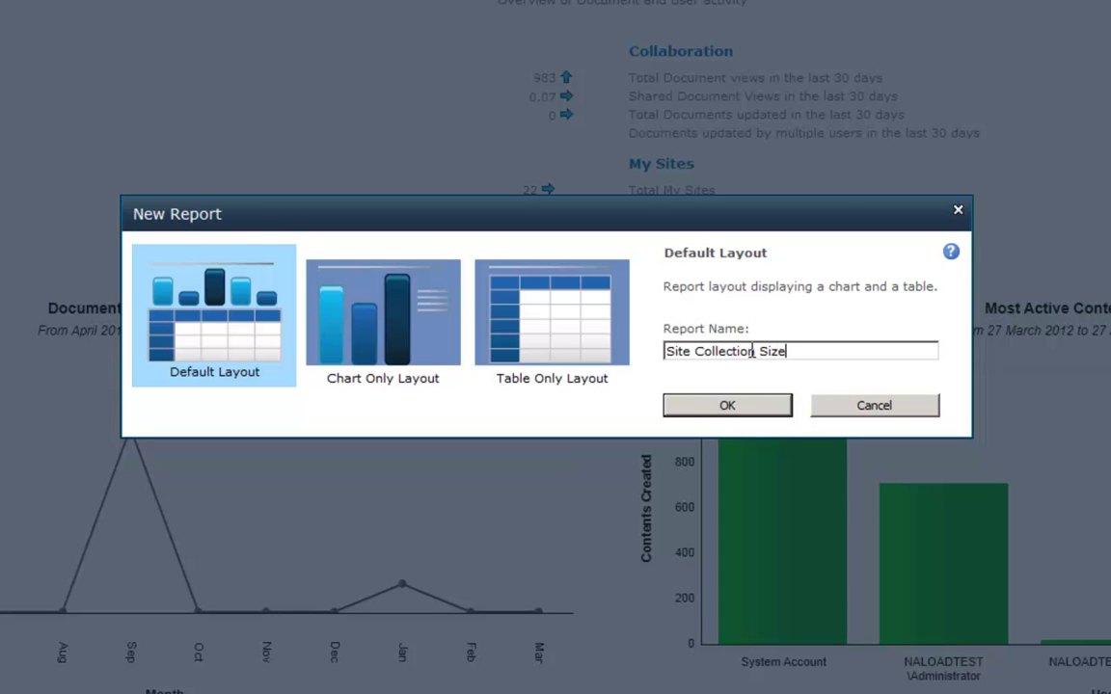
pyautogui.press('Tab')
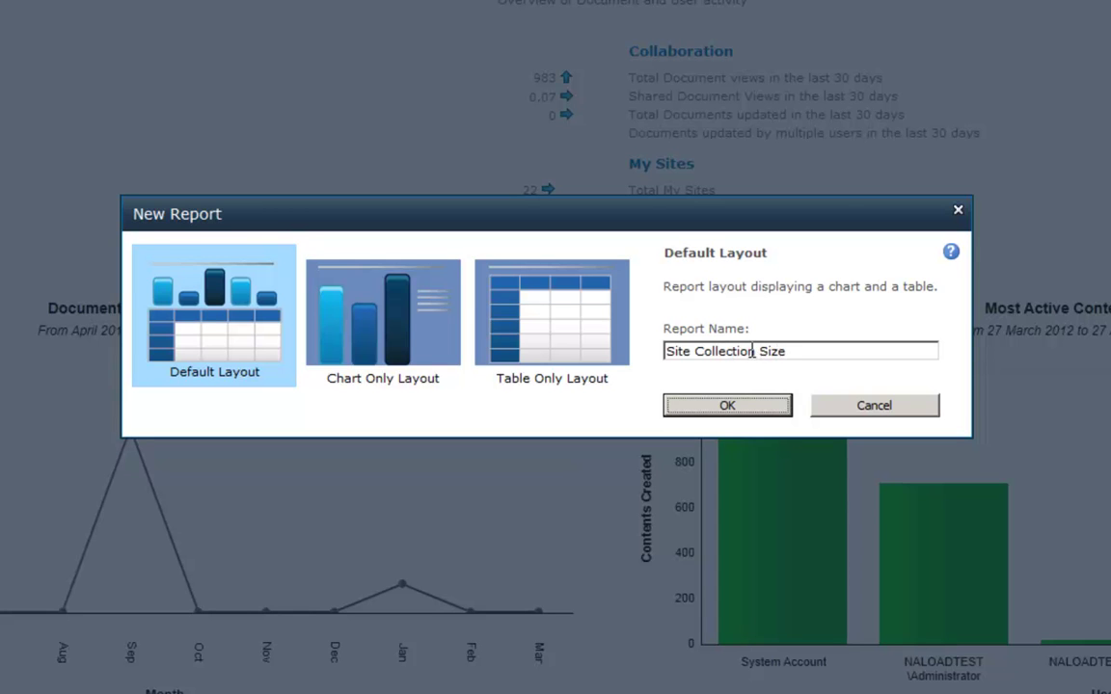
pyautogui.click(737, 421)
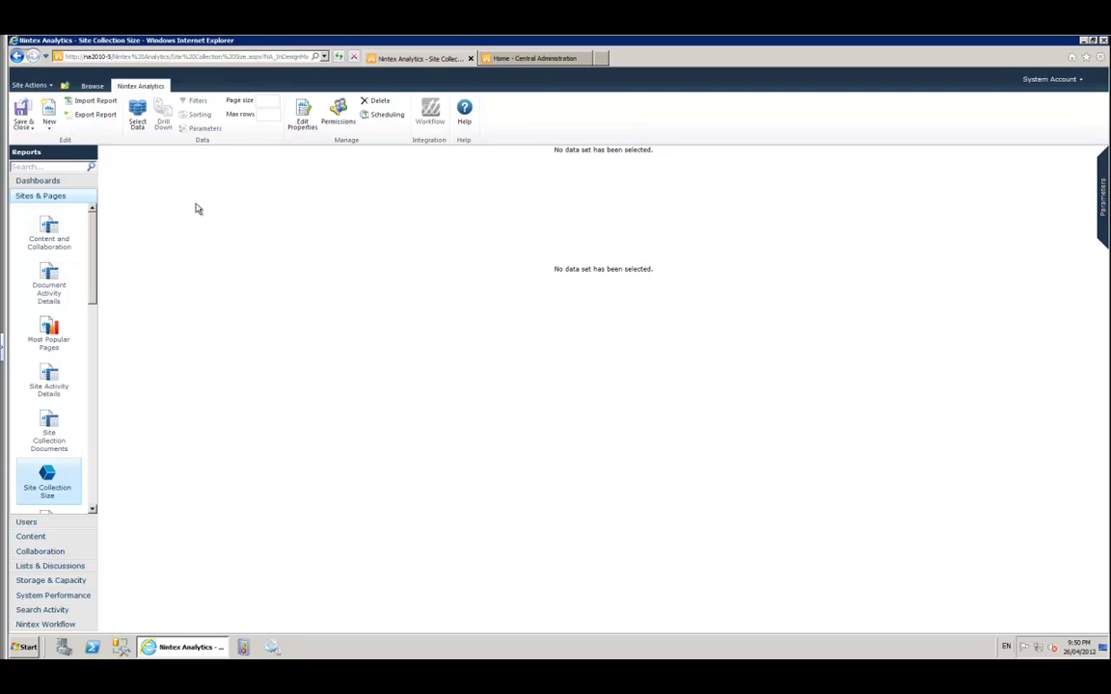
# Open Select Data and browse the data source list, previewing the Activity source.
pyautogui.click(139, 123)
pyautogui.click(451, 245)
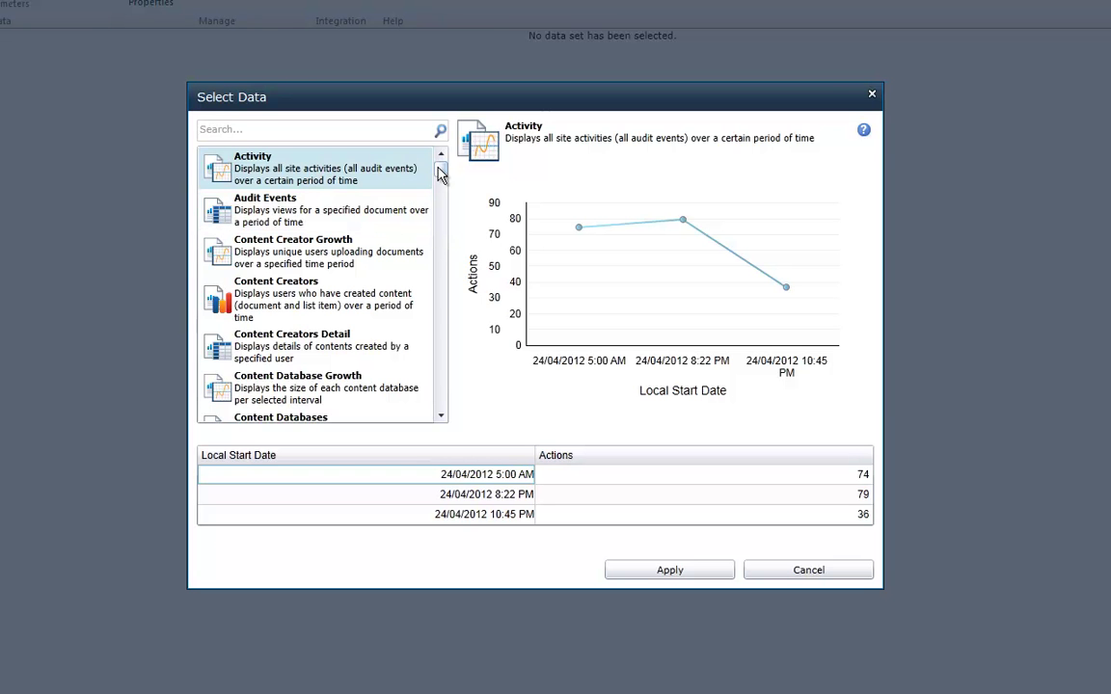
pyautogui.scroll(-10, 437, 291)
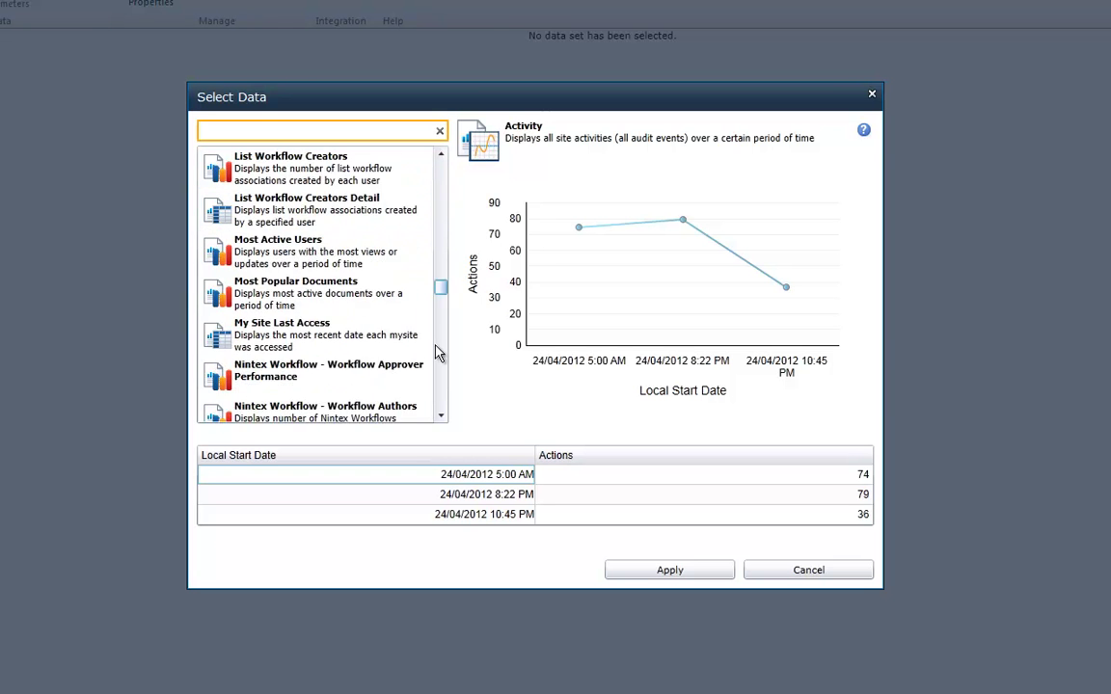
pyautogui.scroll(-5, 437, 383)
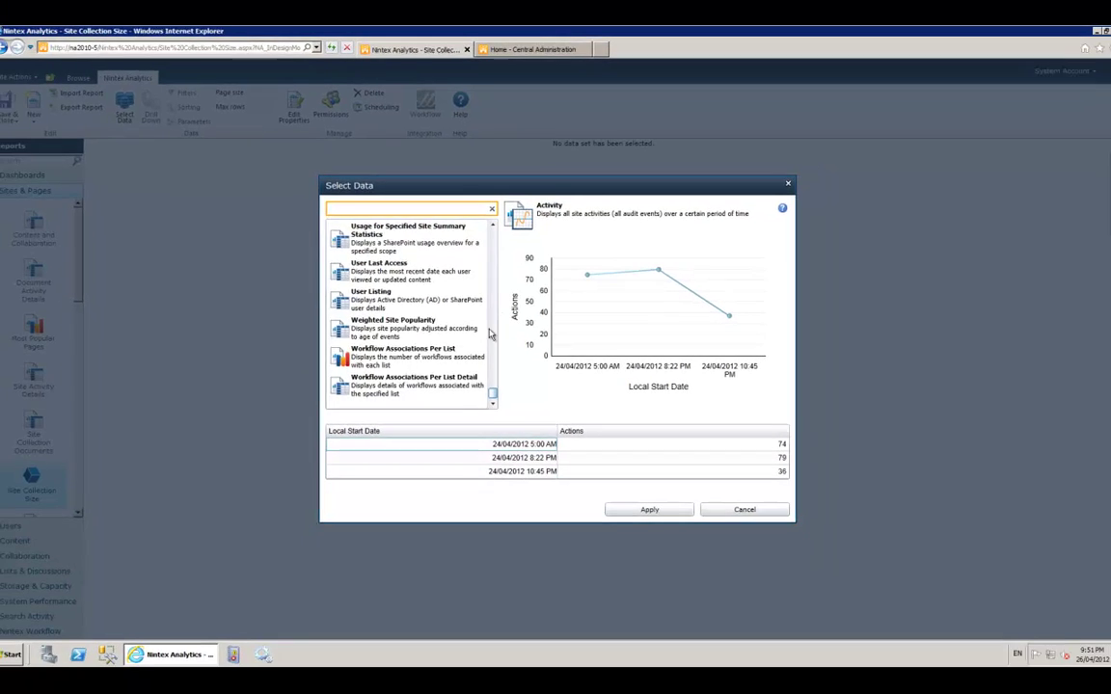
pyautogui.scroll(10, 436, 177)
pyautogui.scroll(5, 494, 244)
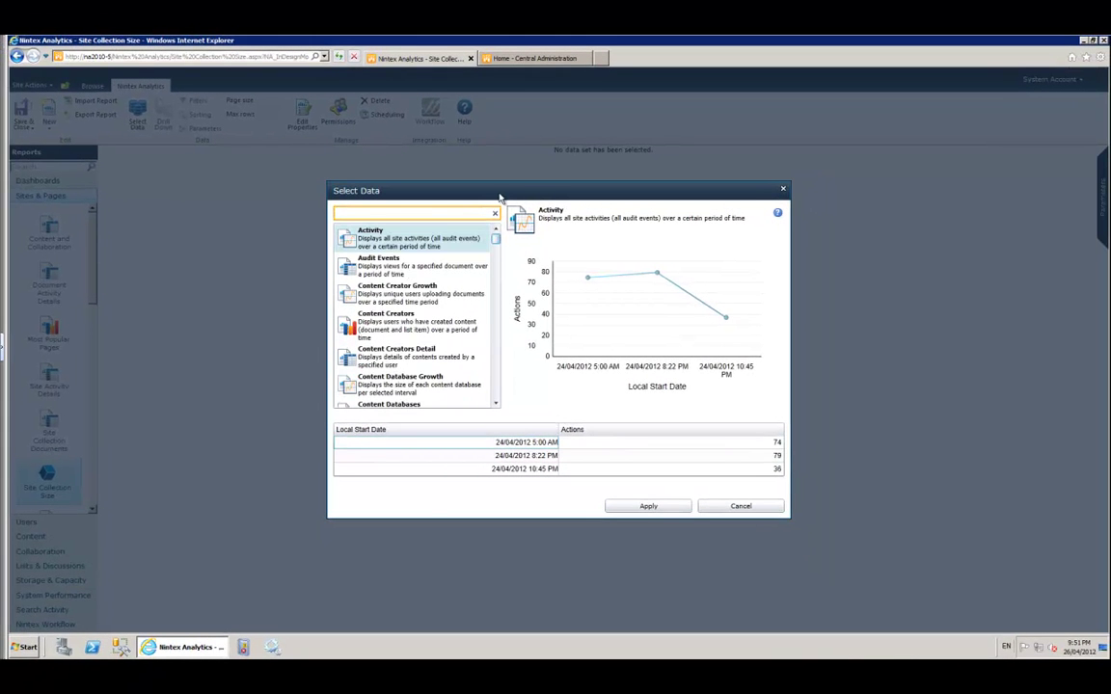
pyautogui.click(512, 58)
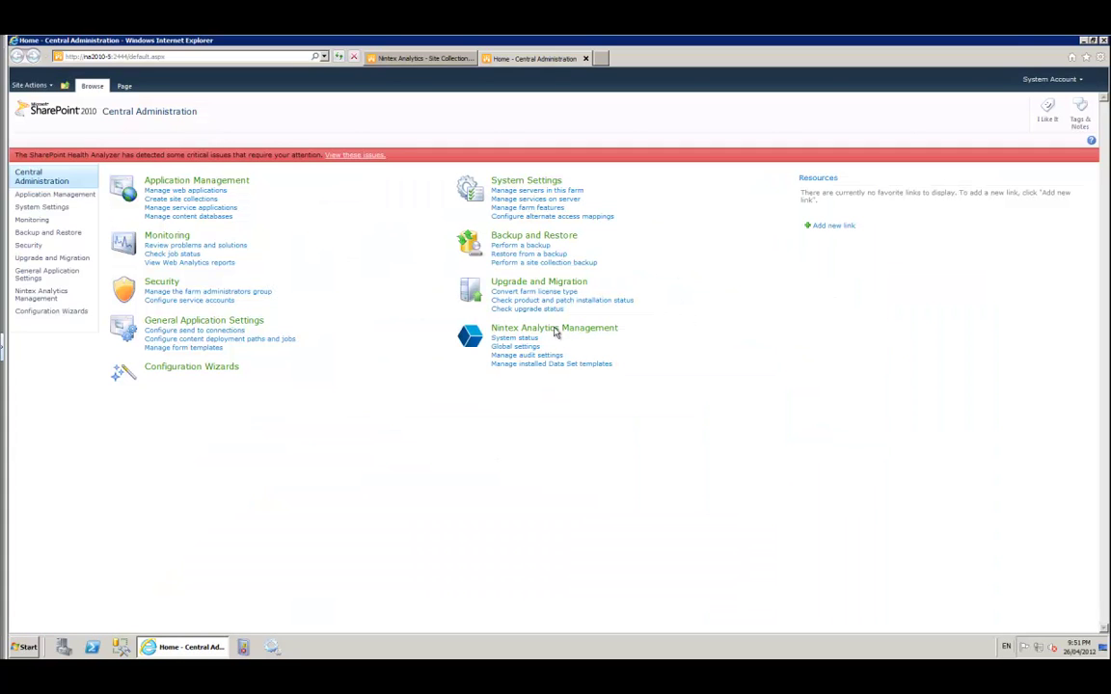
pyautogui.click(562, 334)
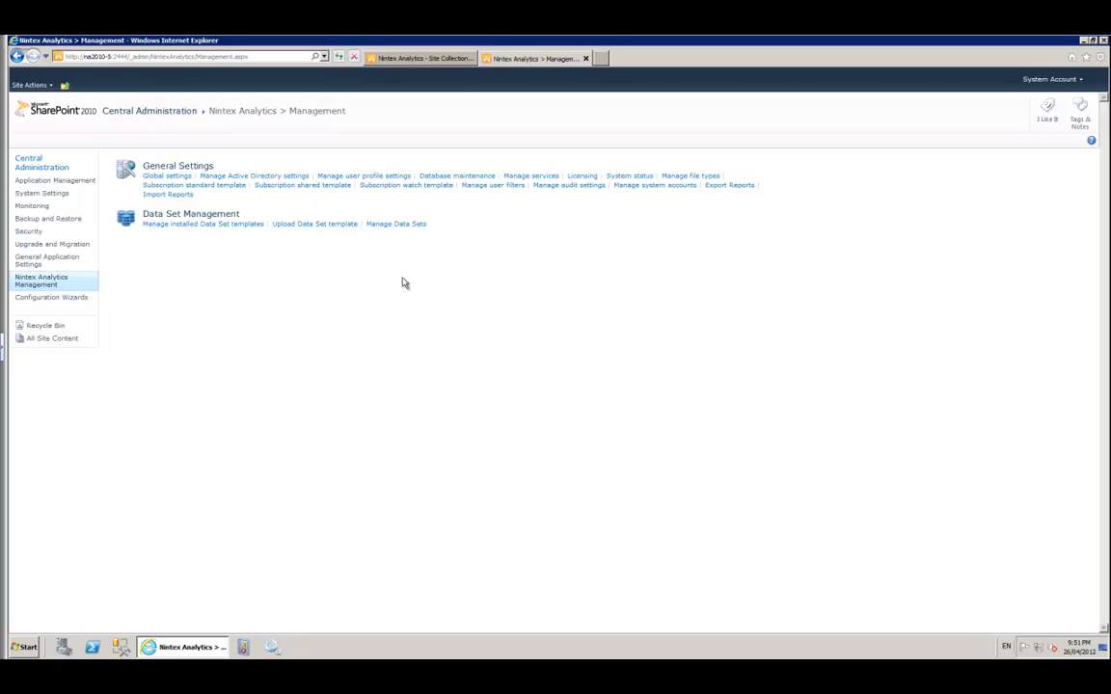
pyautogui.click(386, 226)
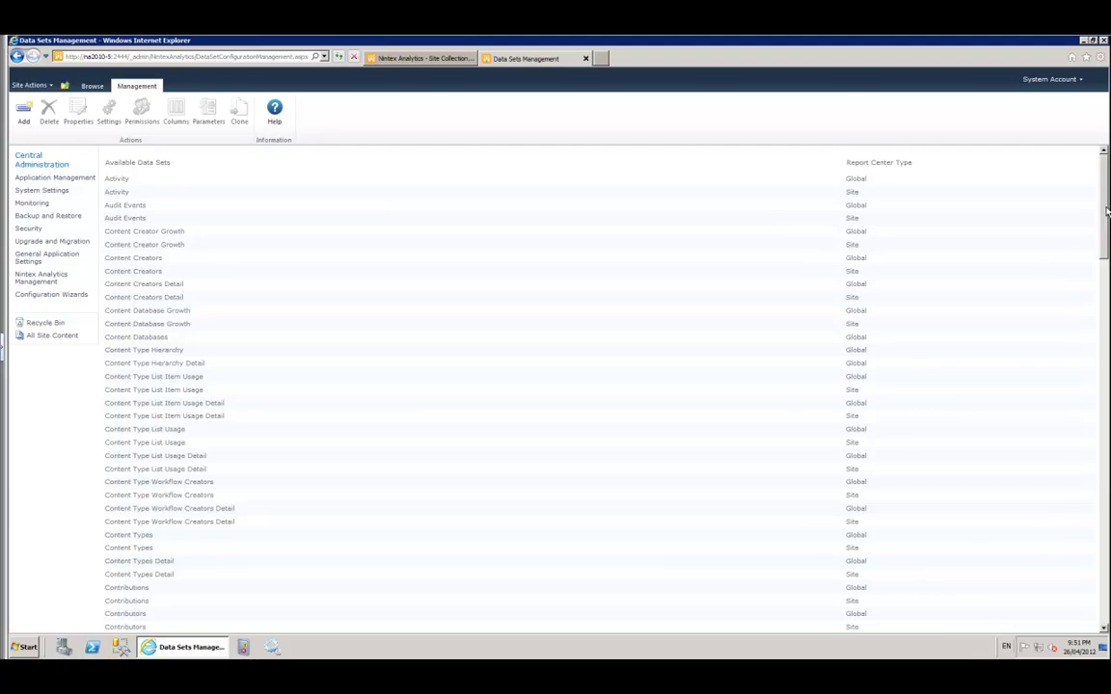
pyautogui.moveTo(1106, 203); pyautogui.dragTo(1107, 550)
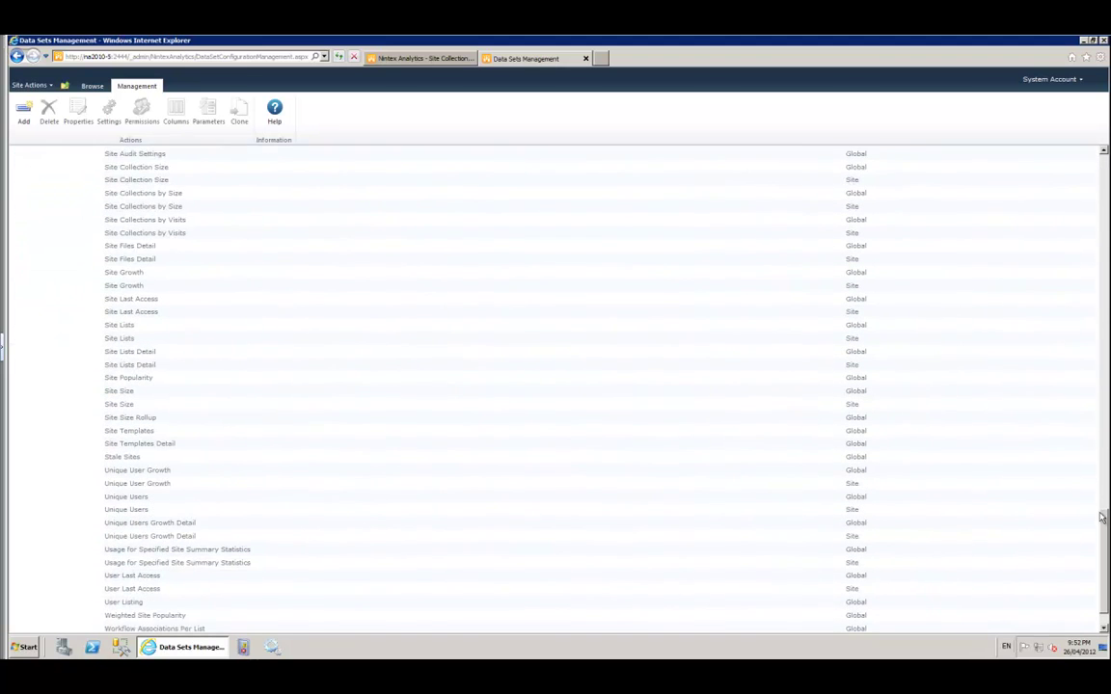
pyautogui.click(410, 59)
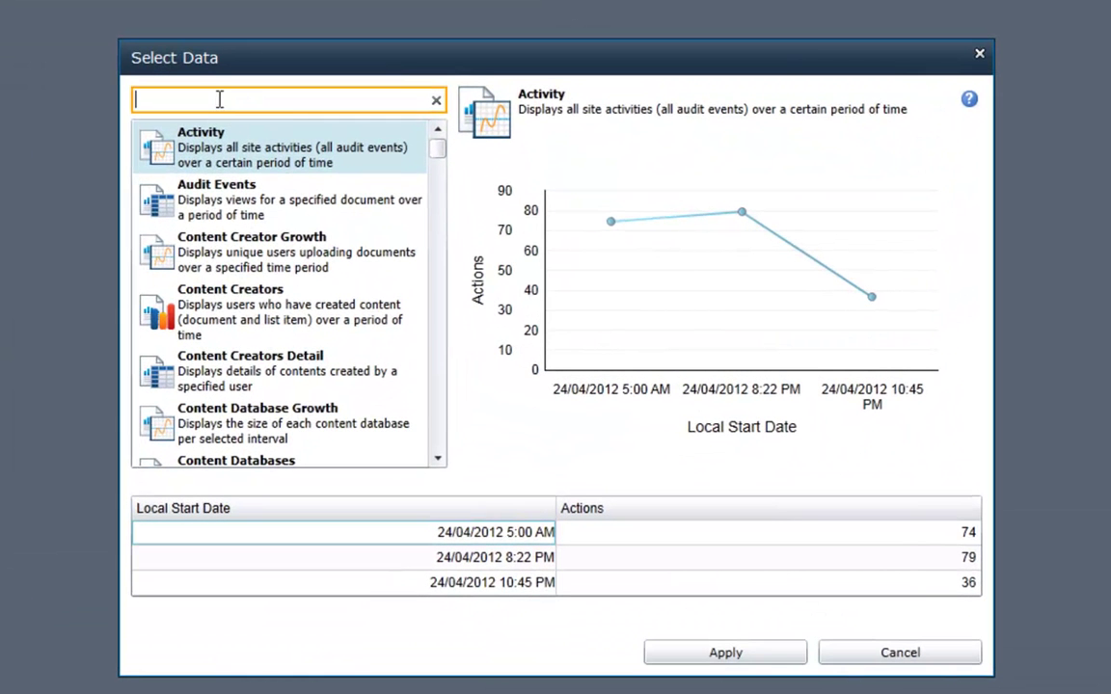
# Search 'site collection' and apply the Site Collections by Size data source.
pyautogui.write('site')
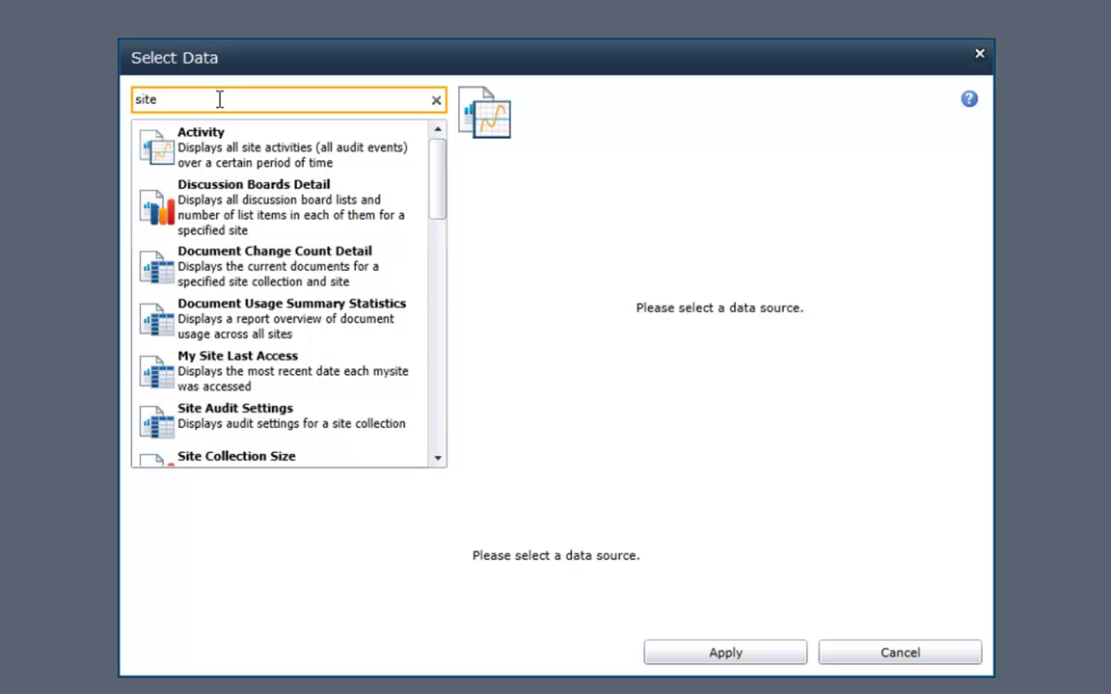
pyautogui.write(' coll')
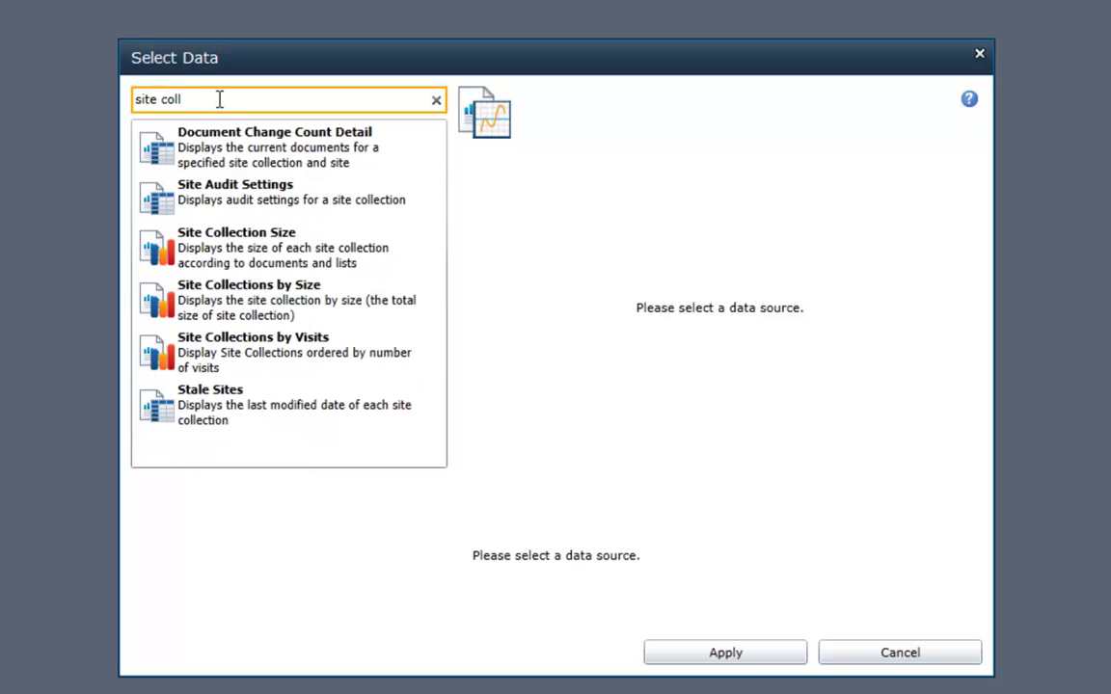
pyautogui.write('ection')
pyautogui.click(288, 313)
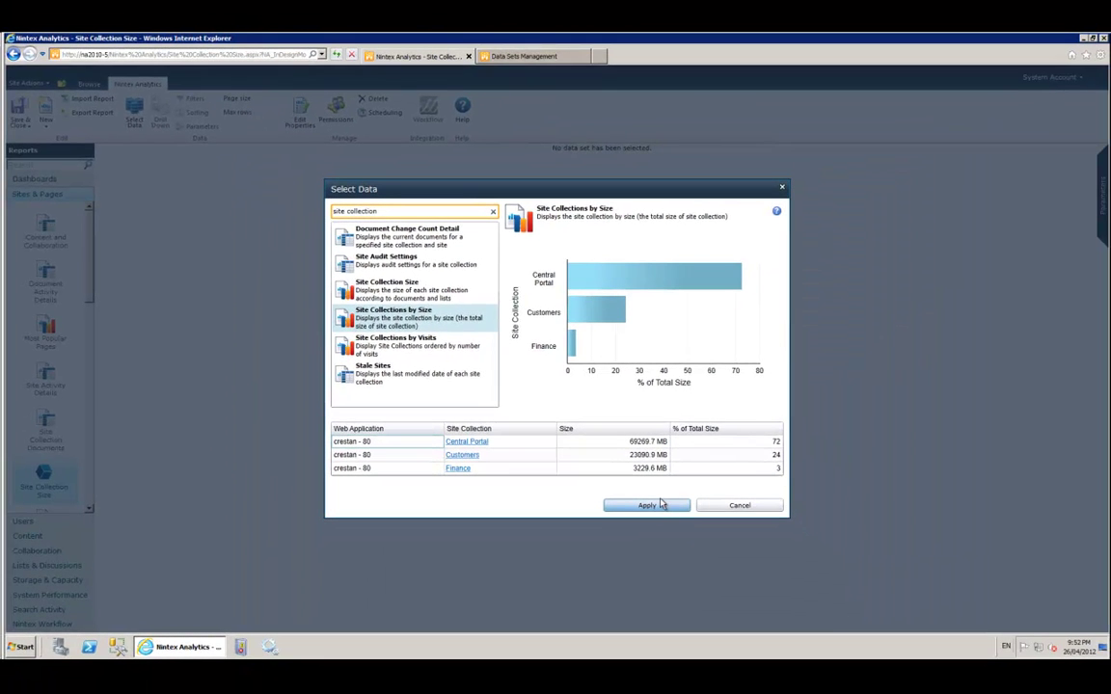
pyautogui.click(655, 522)
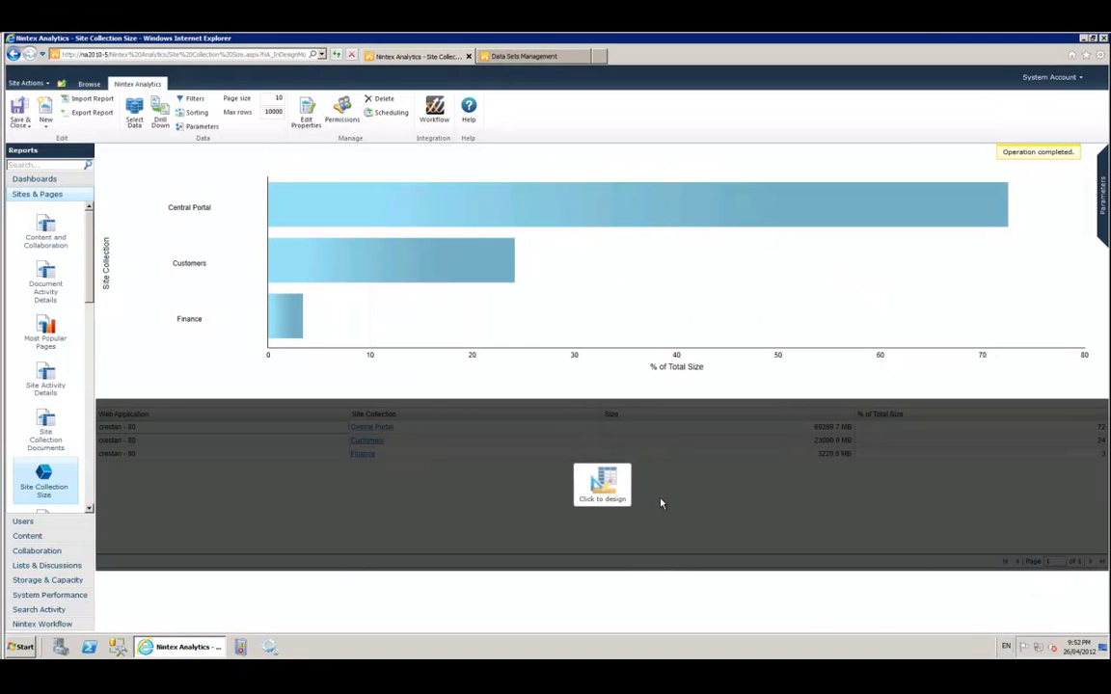
pyautogui.moveTo(461, 265)
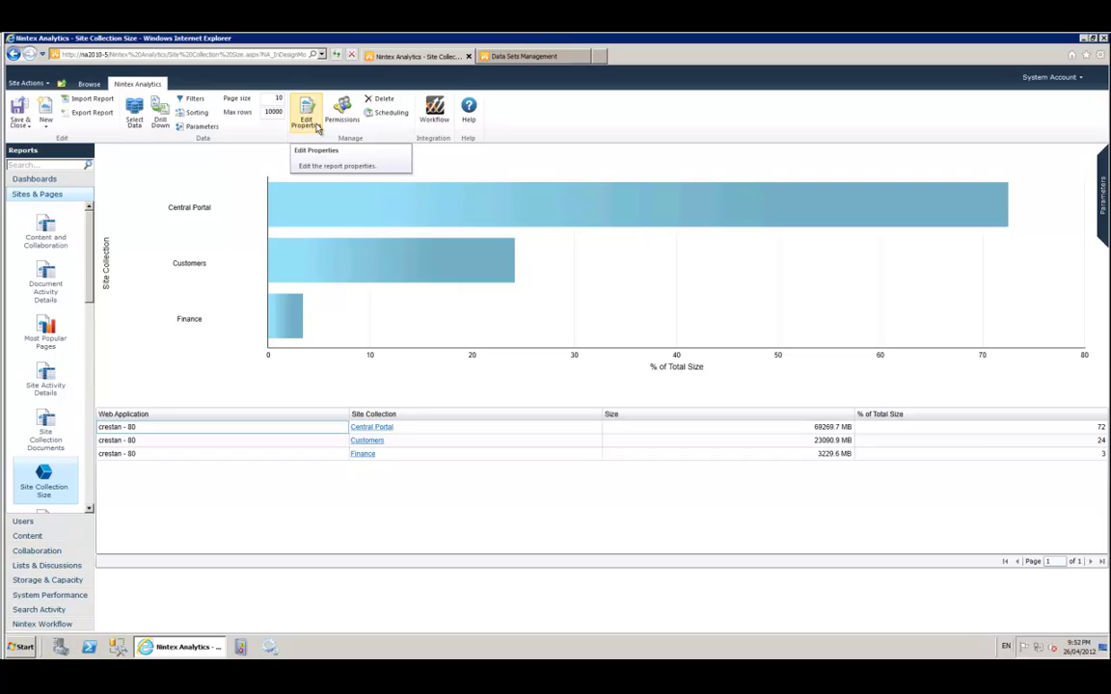
# Change the report's display name to 'Size of the site collections'.
pyautogui.click(305, 111)
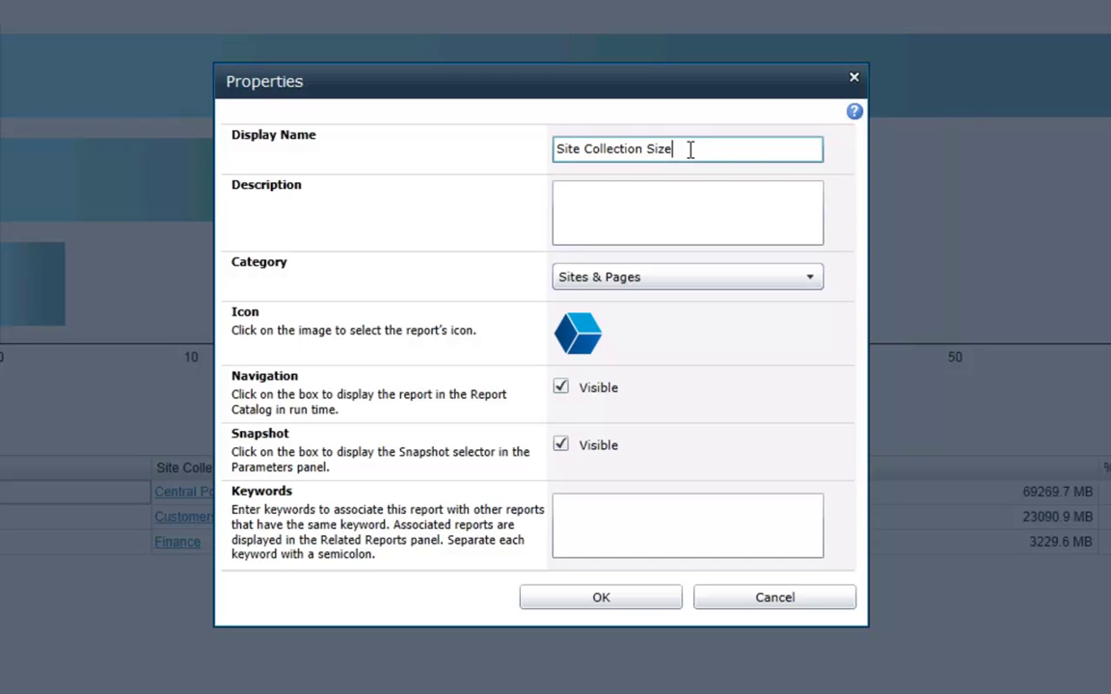
pyautogui.click(620, 149)
pyautogui.hotkey('ctrl', 'Left')
pyautogui.hotkey('ctrl', 'shift', 'Right')
pyautogui.hotkey('ctrl', 'a')
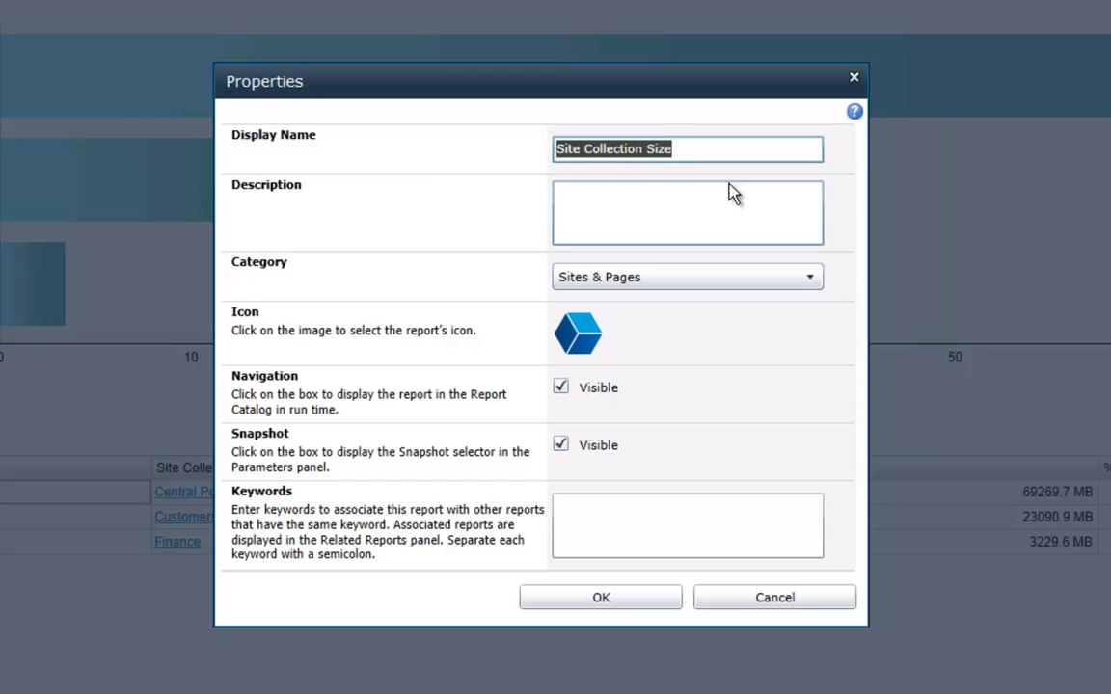
pyautogui.write('Size of the s')
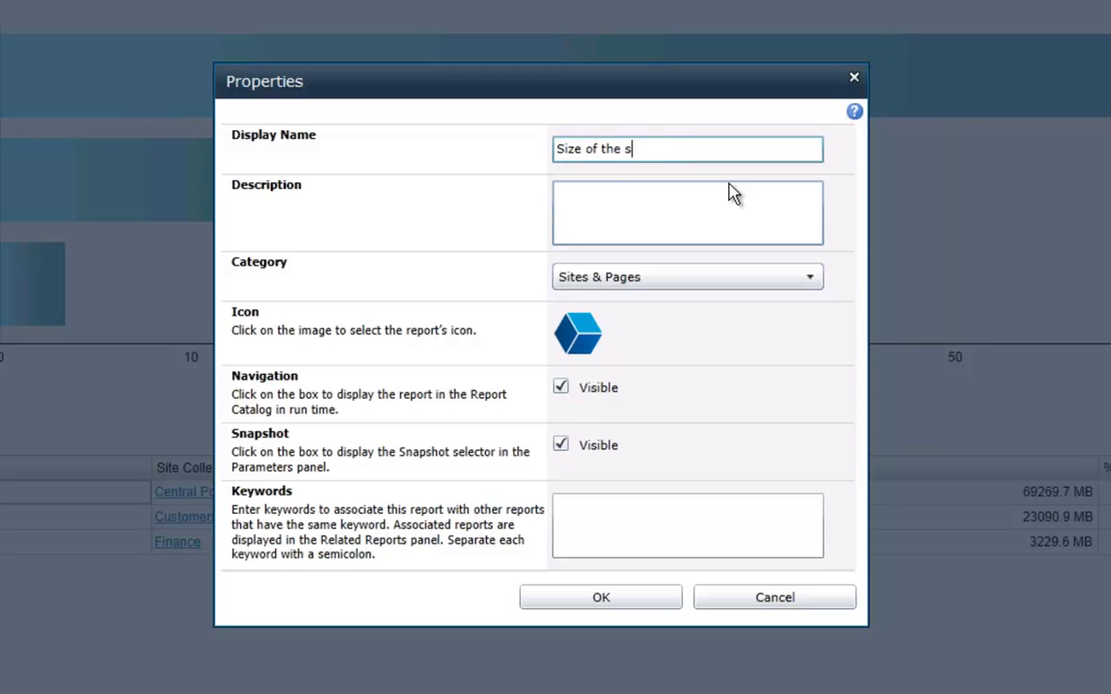
pyautogui.write('ite collections')
# Describe it as showing the size of each site collection in the farm, category Sites & Pages.
pyautogui.press('Tab')
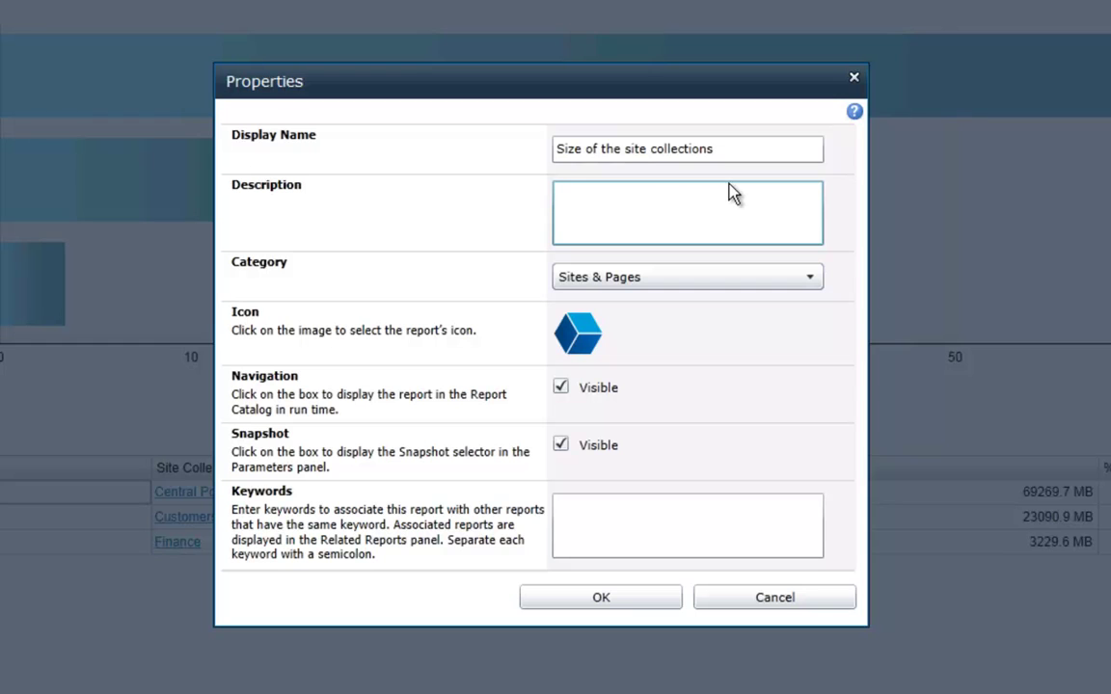
pyautogui.write('displaye')
pyautogui.press('BackSpace')
pyautogui.write('s ')
pyautogui.write('site')
pyautogui.press('BackSpace')
pyautogui.press('BackSpace')
pyautogui.press('BackSpace')
pyautogui.write('ize of each ')
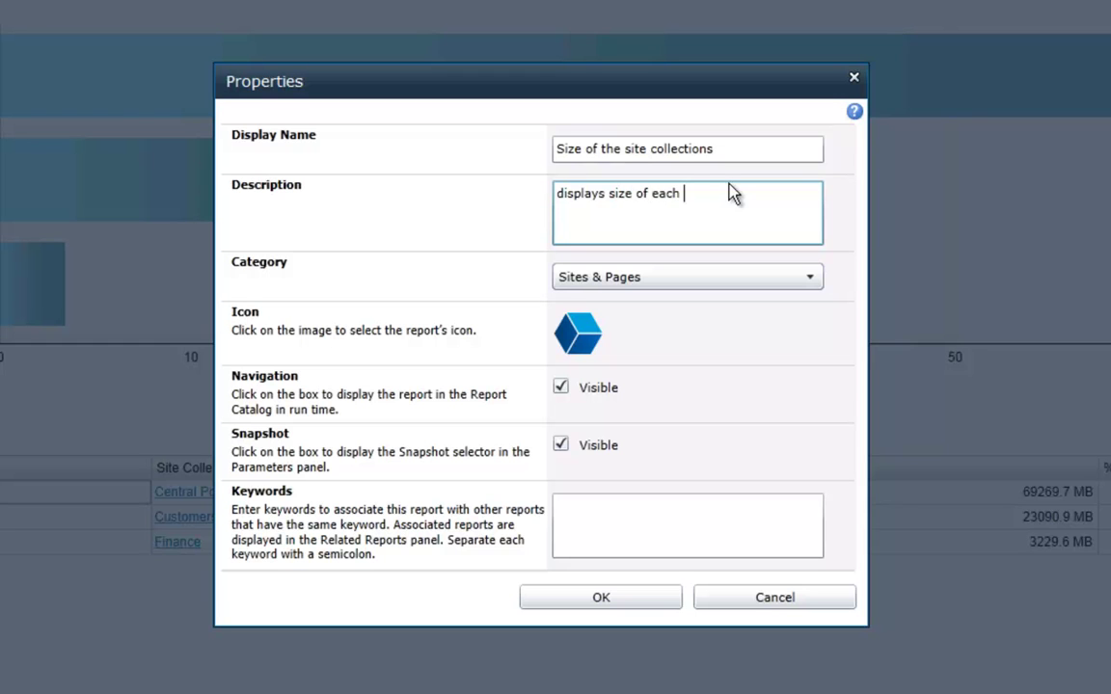
pyautogui.write('site collection in the farm')
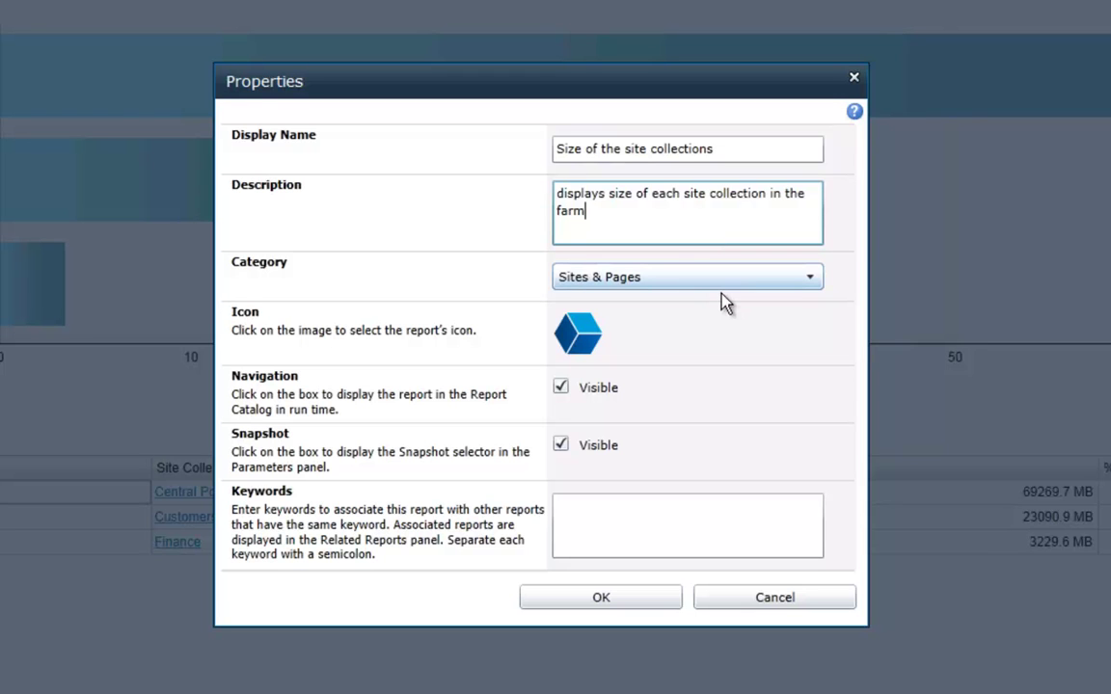
pyautogui.click(691, 290)
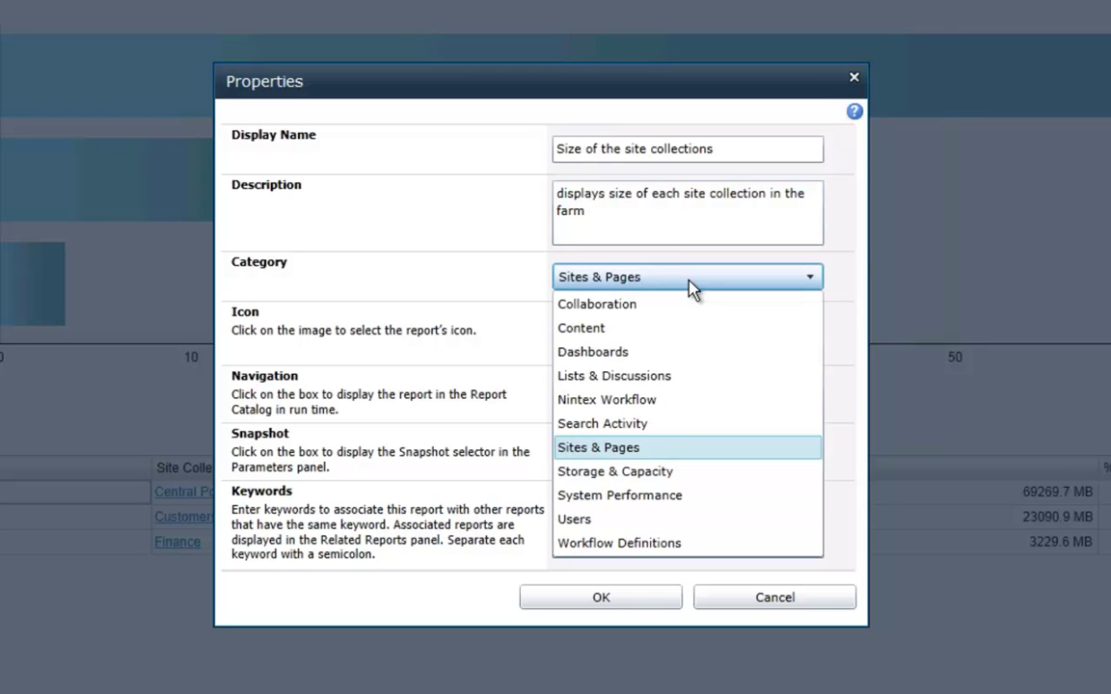
pyautogui.click(605, 453)
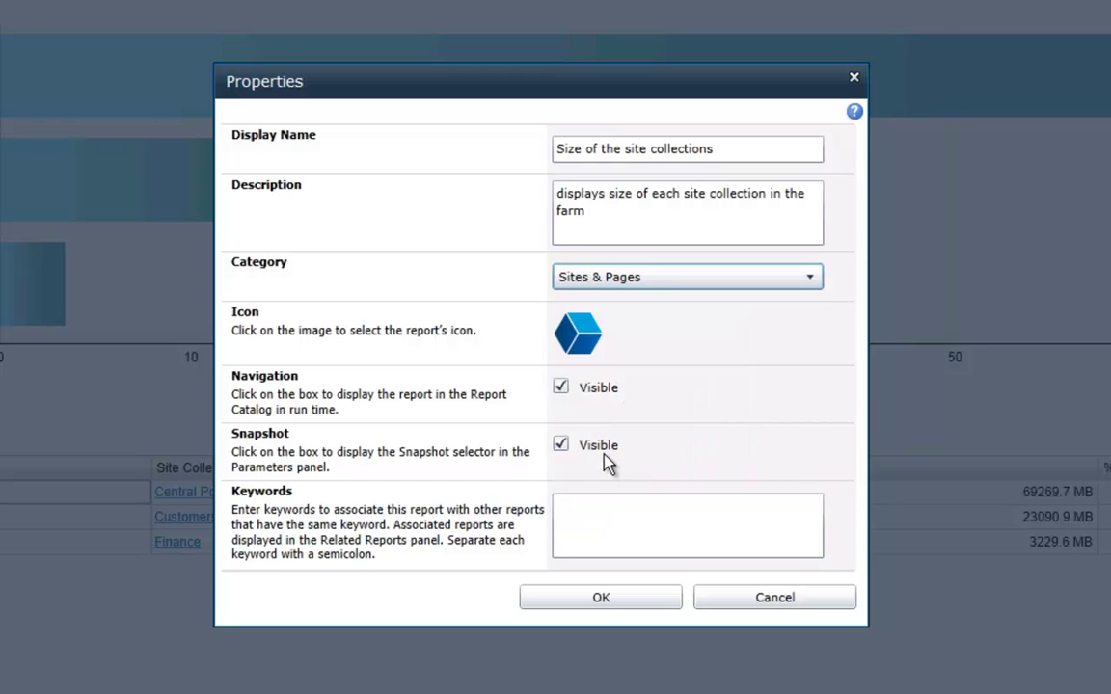
# Set the report icon to the default Bar Chart icon.
pyautogui.click(584, 338)
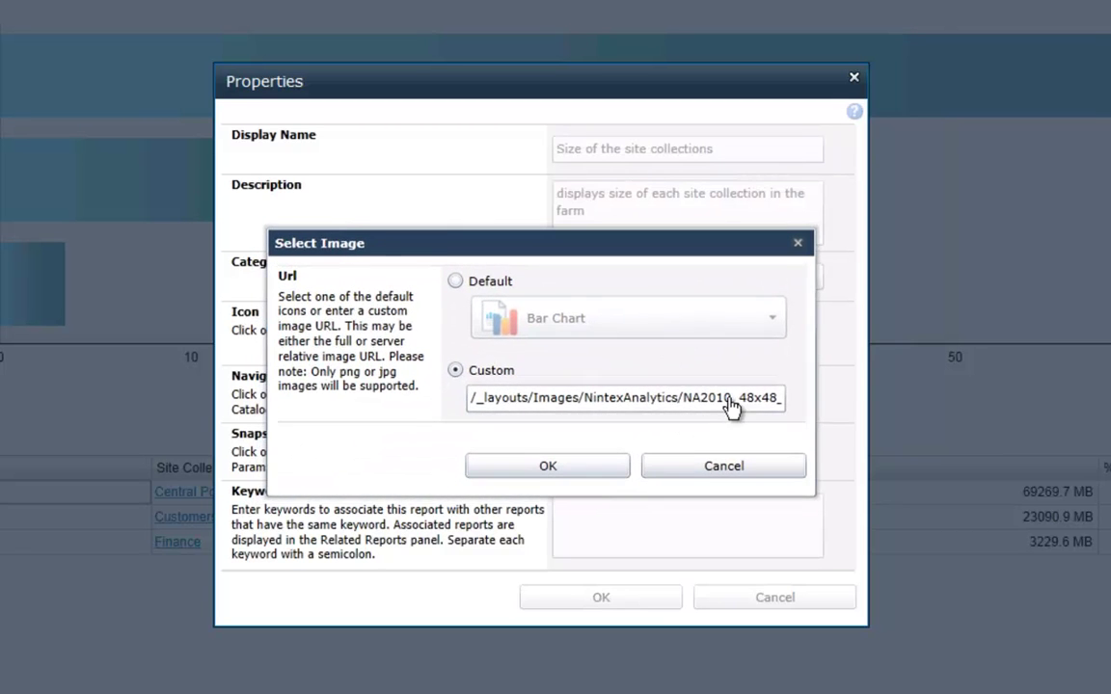
pyautogui.click(458, 286)
pyautogui.click(594, 328)
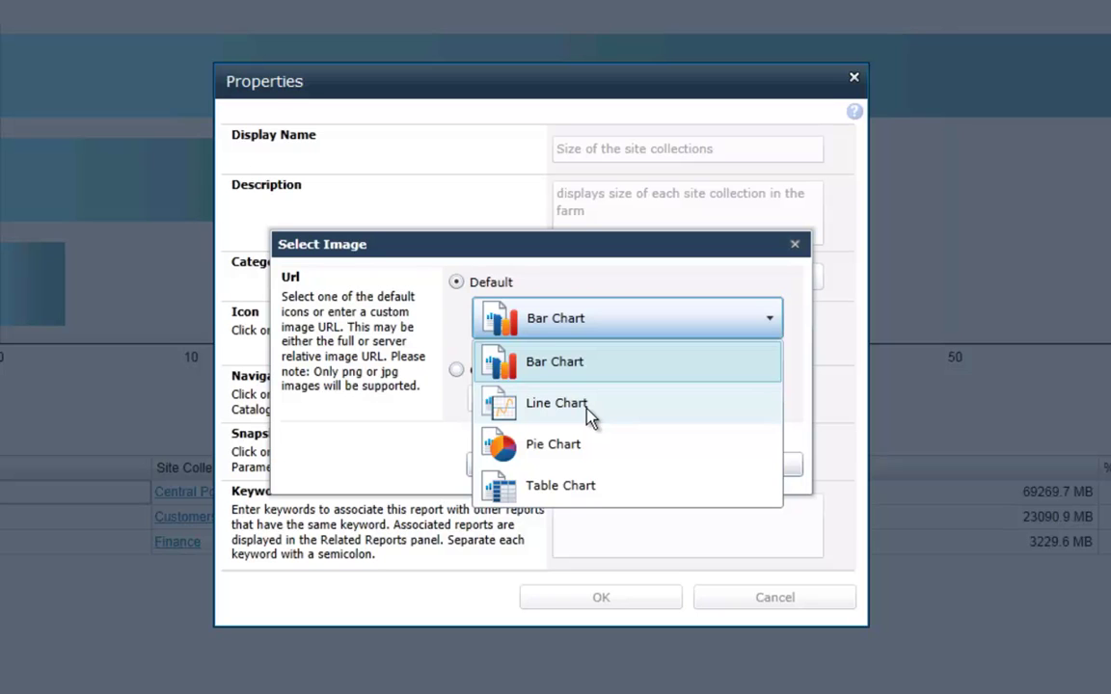
pyautogui.click(557, 368)
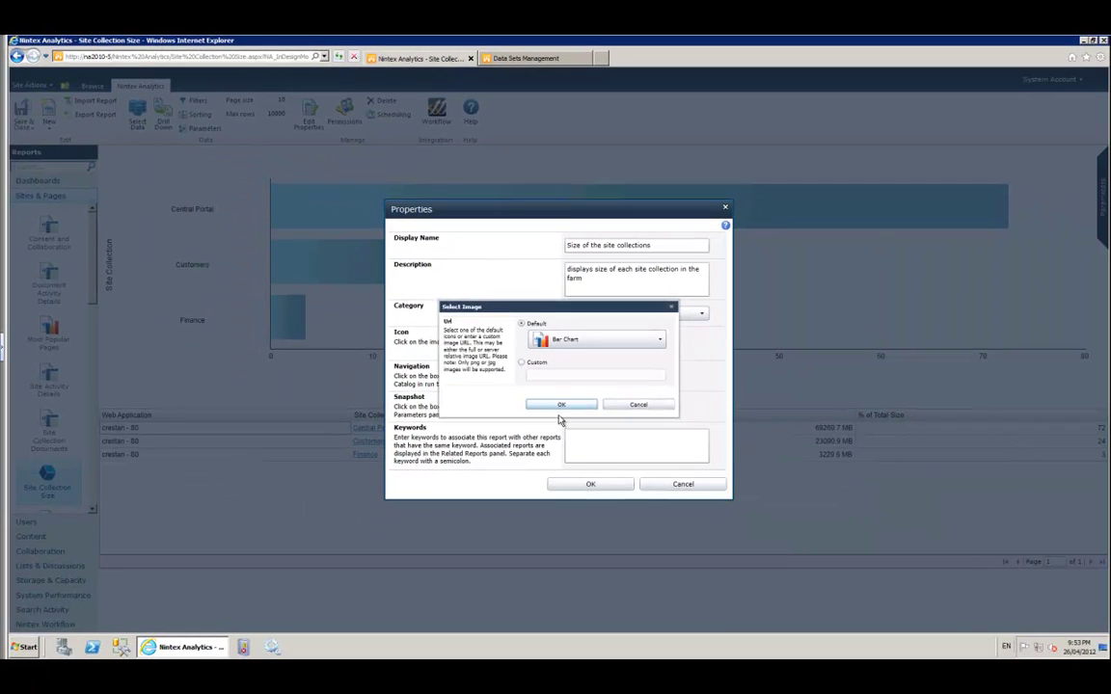
pyautogui.click(547, 466)
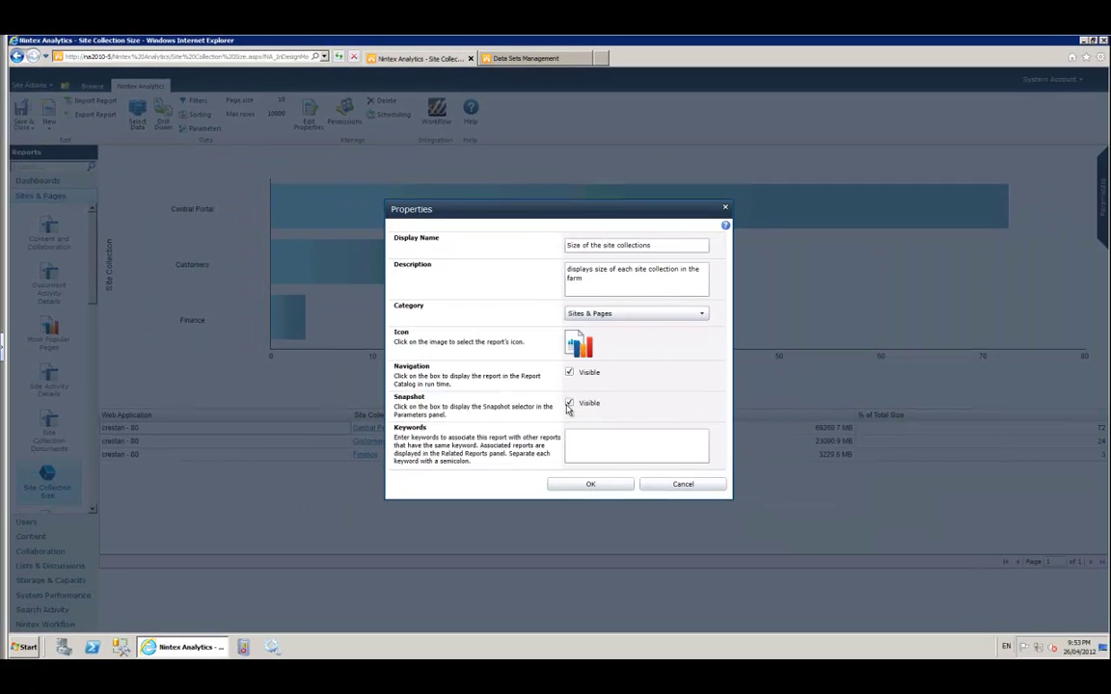
# Tick Snapshot Visible, add keyword 'site collection', and save the properties.
pyautogui.click(569, 403)
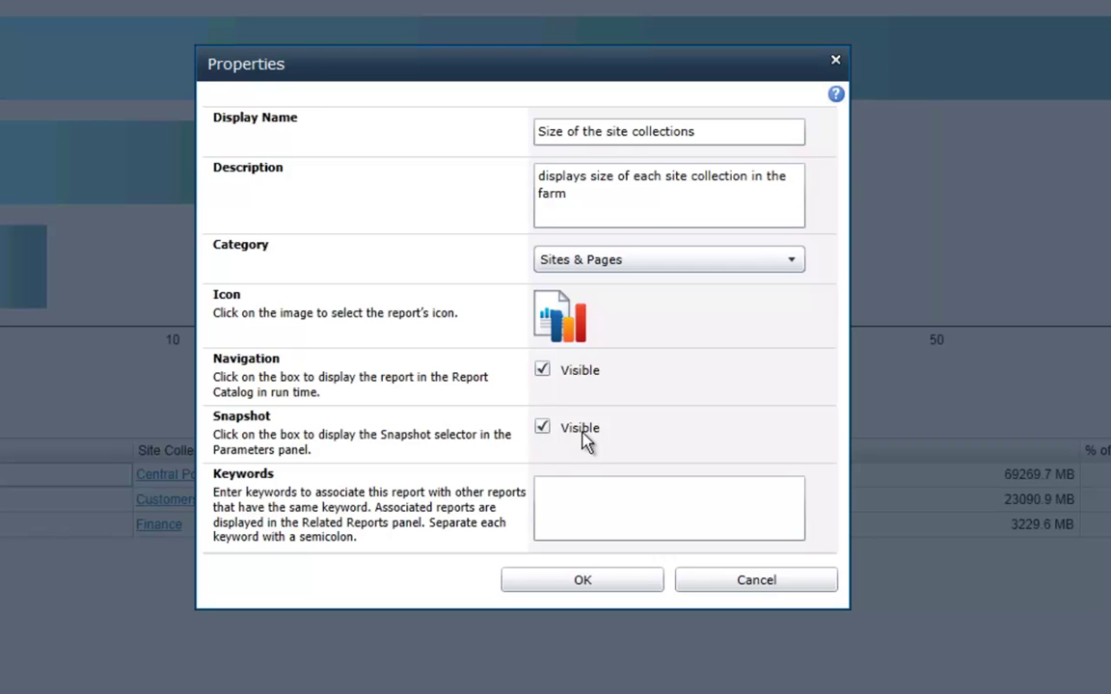
pyautogui.click(581, 499)
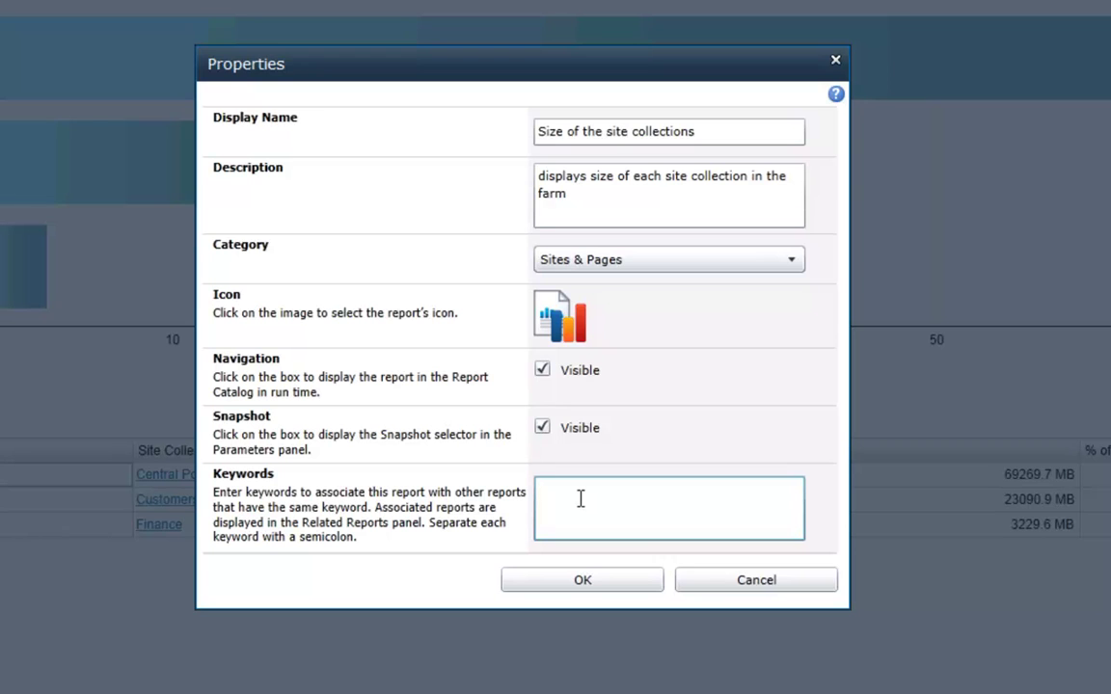
pyautogui.write('site collection')
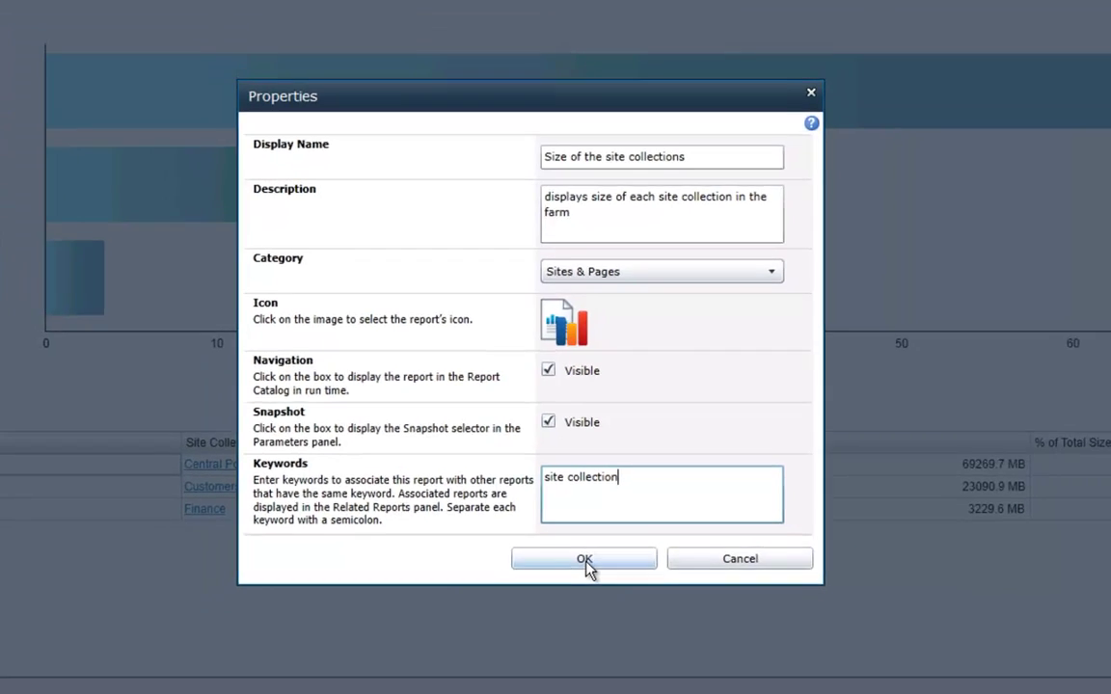
pyautogui.click(585, 582)
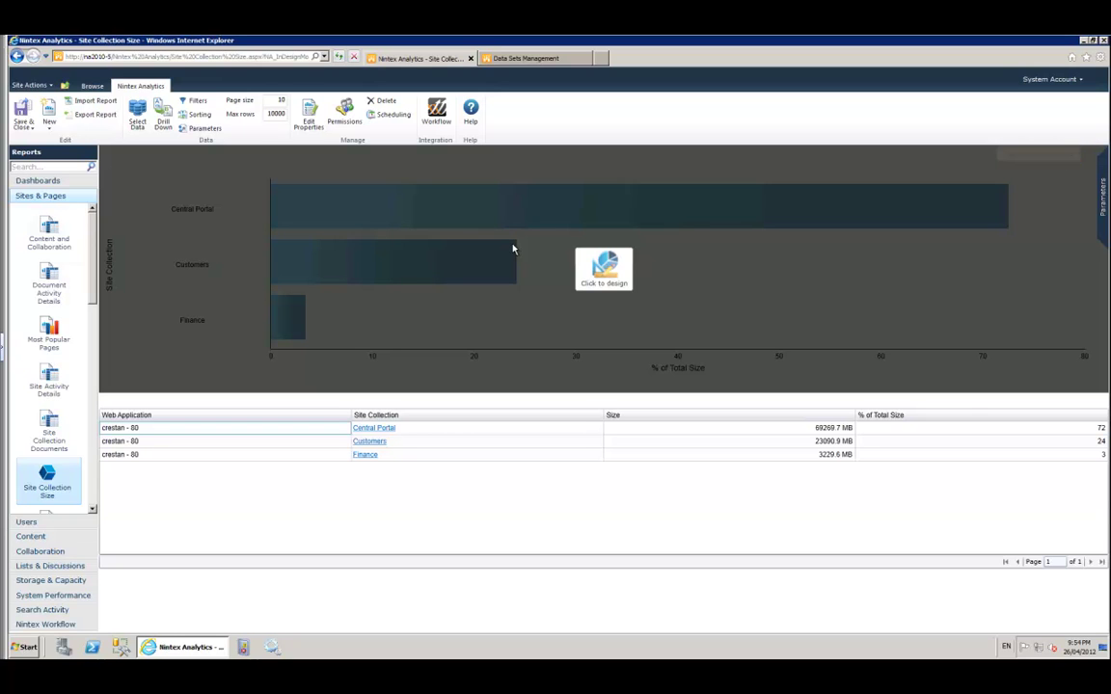
# Title the chart 'Site collection by size' and paste the StartDate–EndDate expression as subtitle.
pyautogui.click(618, 277)
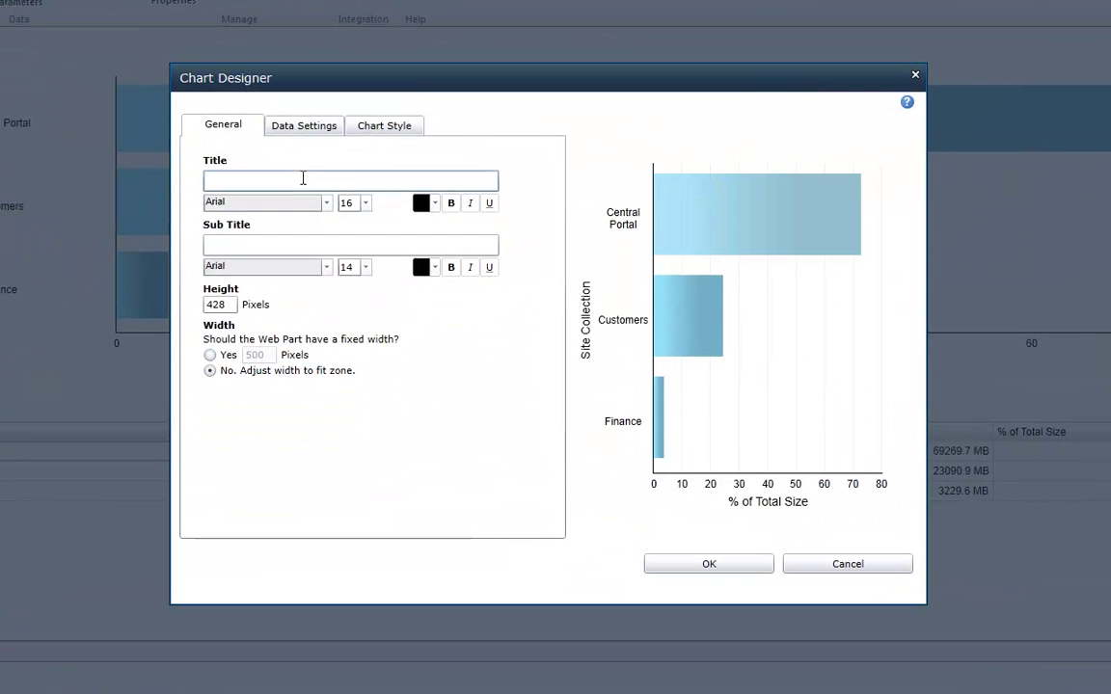
pyautogui.click(303, 178)
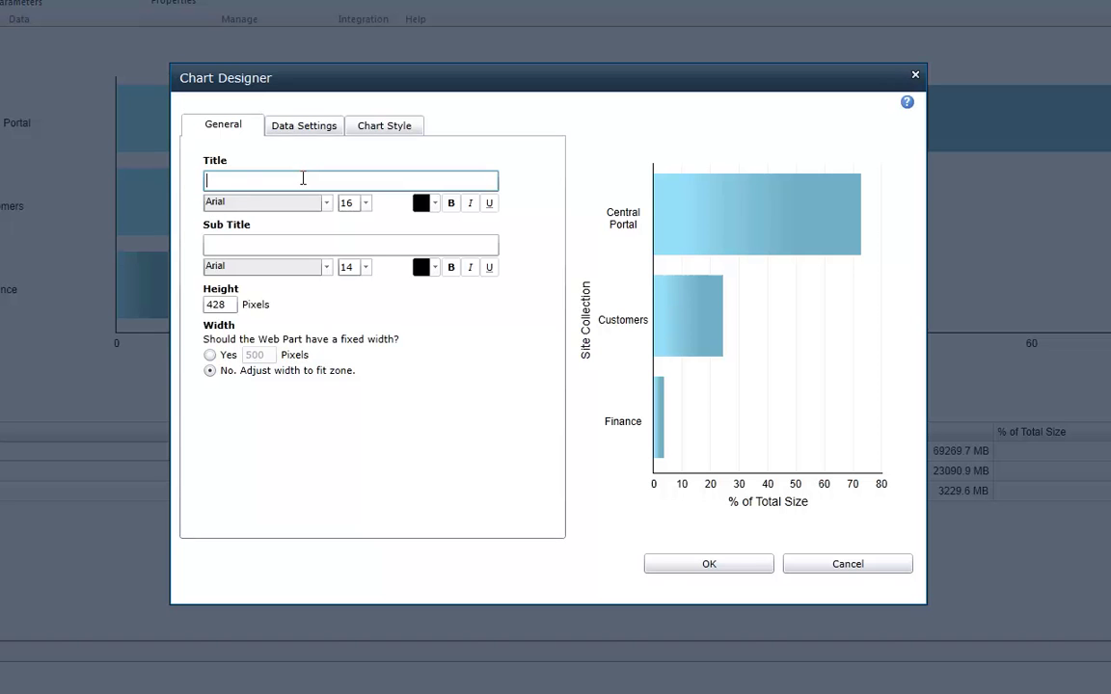
pyautogui.write('Site collection by size')
pyautogui.click(281, 247)
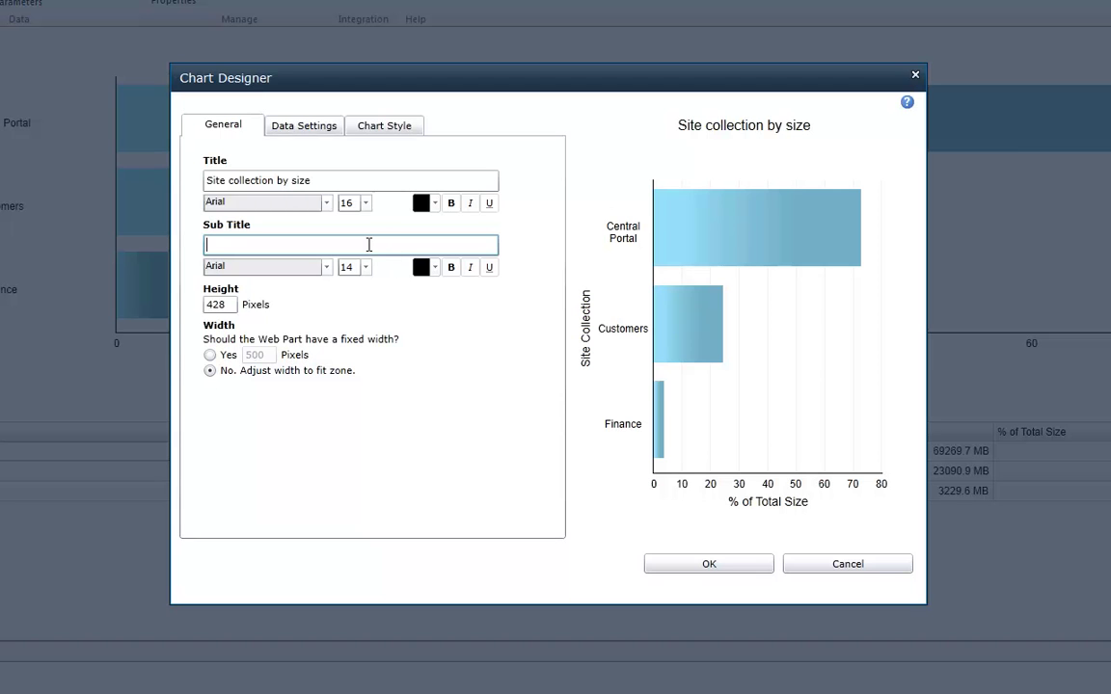
pyautogui.doubleClick(368, 245)
pyautogui.click(338, 243)
pyautogui.hotkey('ctrl', 'v')
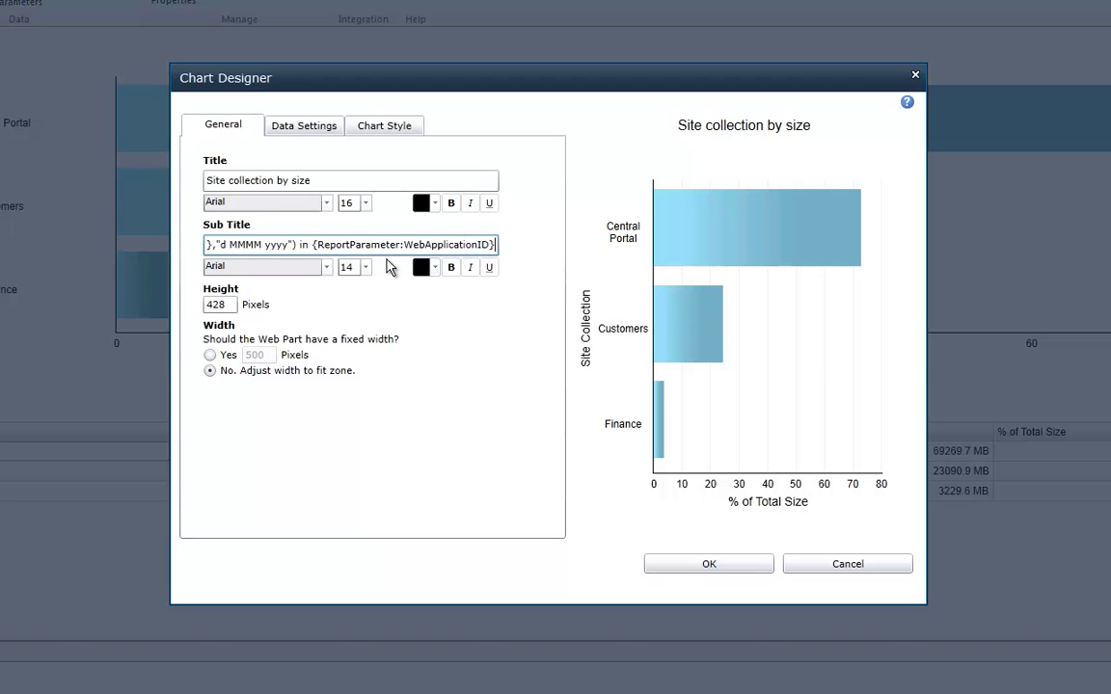
pyautogui.press('Home')
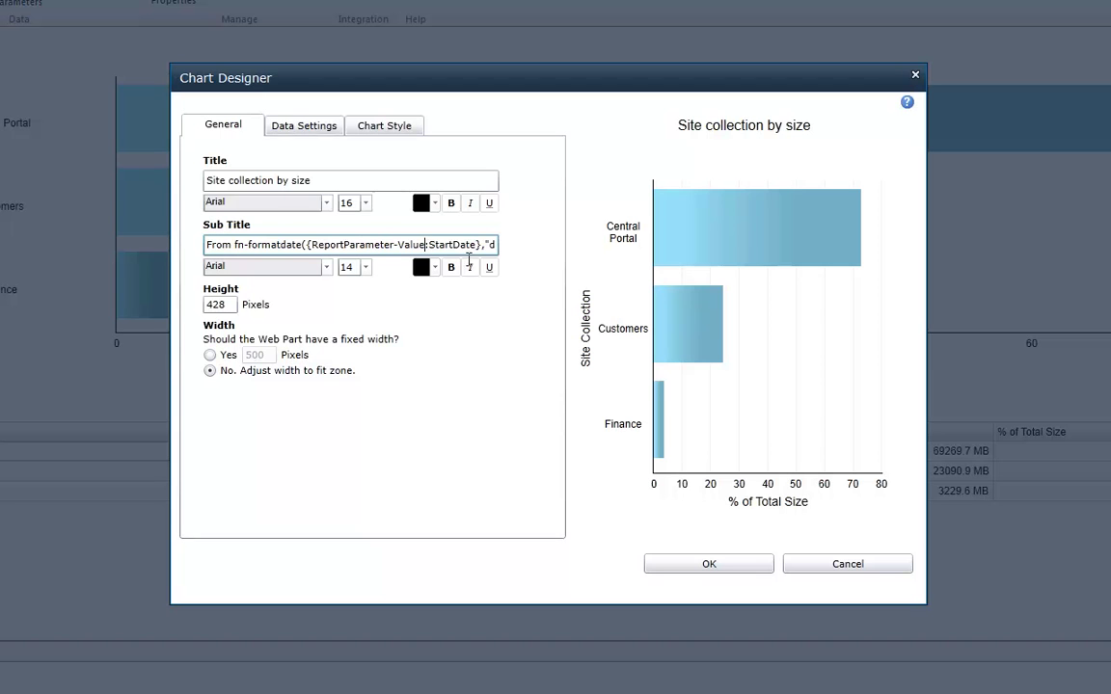
pyautogui.moveTo(488, 248); pyautogui.dragTo(398, 247)
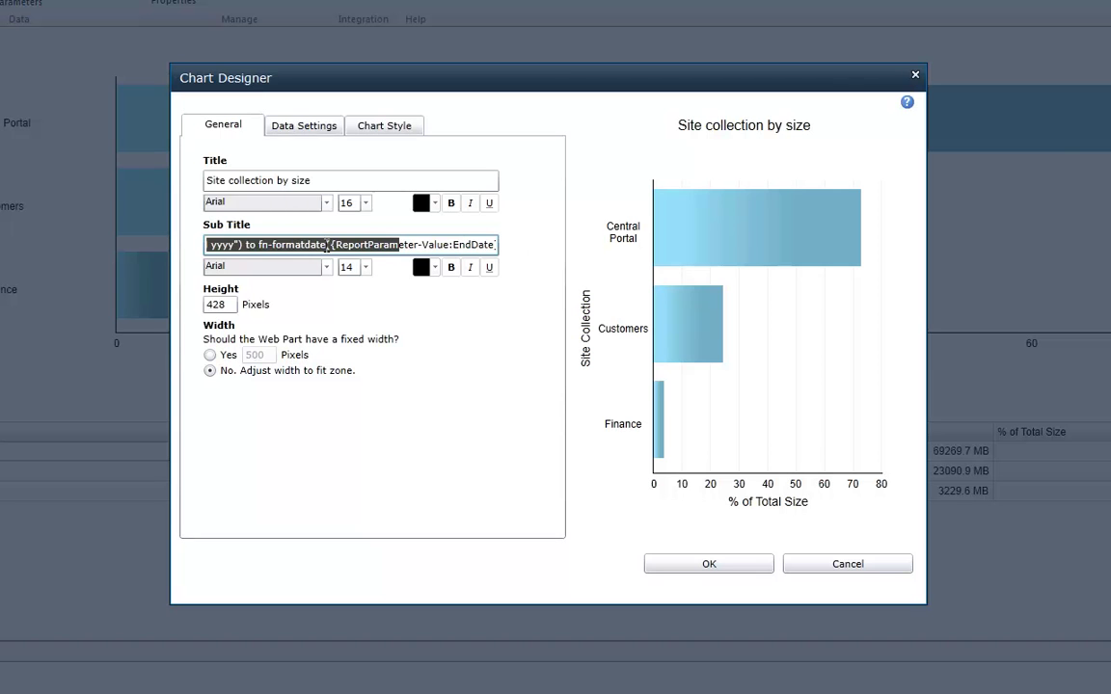
pyautogui.click(237, 246)
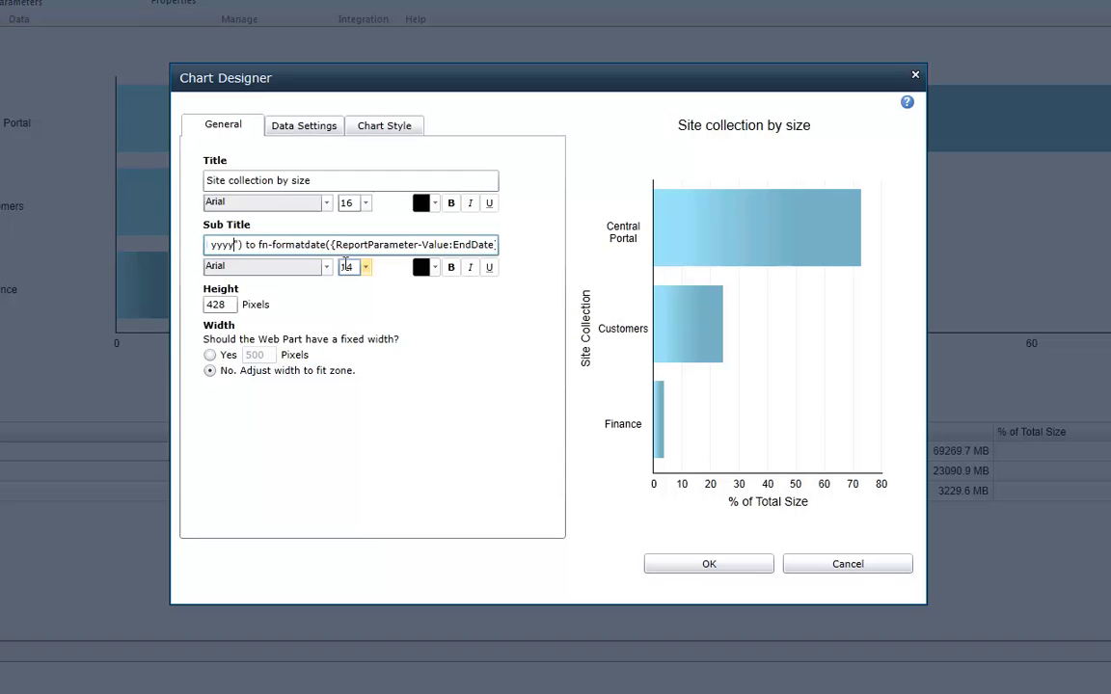
pyautogui.press('Left')
pyautogui.press('Left')
pyautogui.press('Left')
pyautogui.press('Left')
pyautogui.press('Left')
pyautogui.press('Left')
pyautogui.press('Left')
pyautogui.press('Left')
pyautogui.press('Left')
pyautogui.press('Left')
pyautogui.press('Left')
pyautogui.press('Left')
pyautogui.press('Left')
pyautogui.press('Left')
pyautogui.press('Left')
pyautogui.press('Left')
pyautogui.press('Left')
pyautogui.press('Left')
pyautogui.press('Left')
pyautogui.press('Left')
pyautogui.press('Left')
pyautogui.hotkey('shift', 'Right')
pyautogui.hotkey('shift', 'Right')
pyautogui.hotkey('shift', 'Right')
pyautogui.hotkey('shift', 'Right')
pyautogui.hotkey('shift', 'Right')
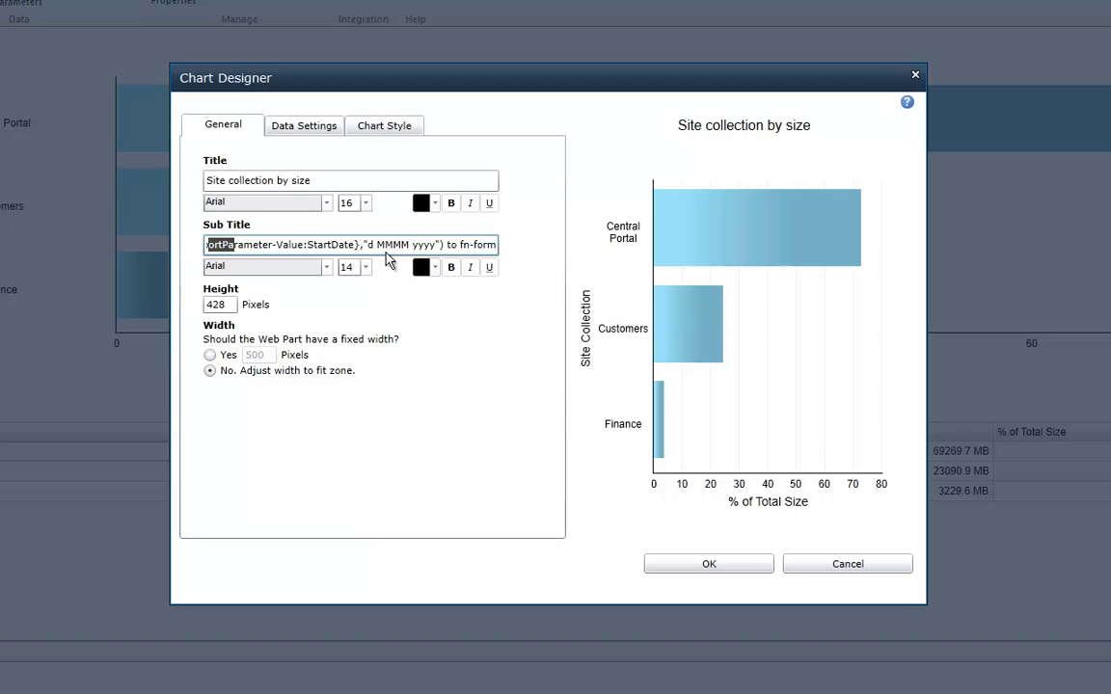
# Make the title bold dark green and the subtitle italic bright green.
pyautogui.click(435, 204)
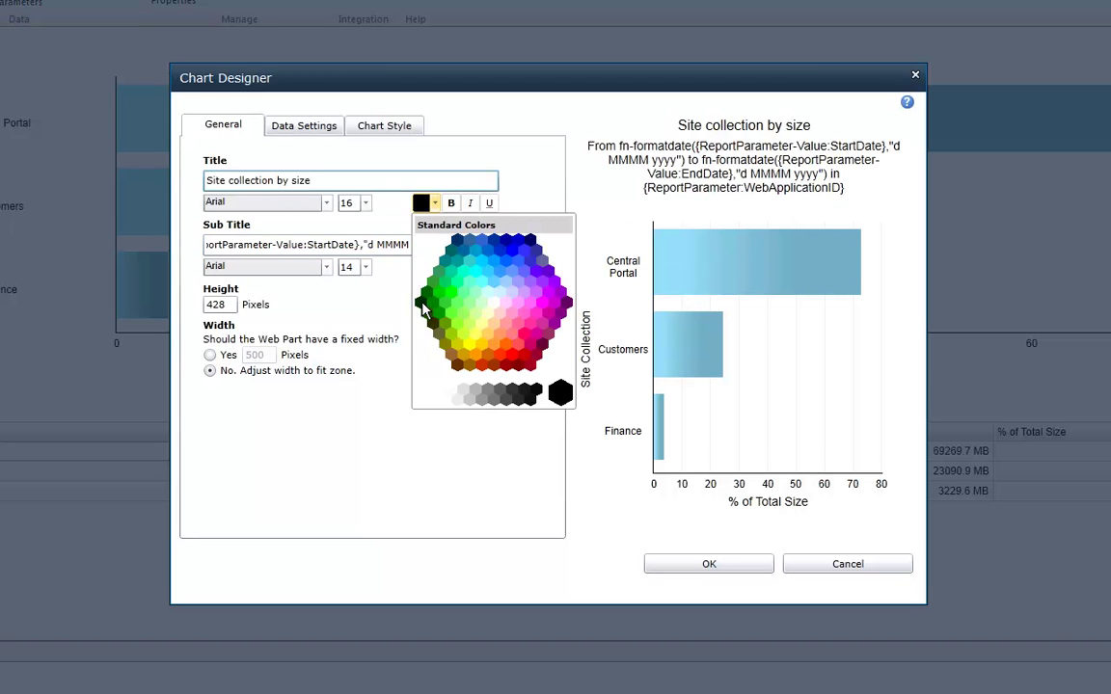
pyautogui.click(421, 305)
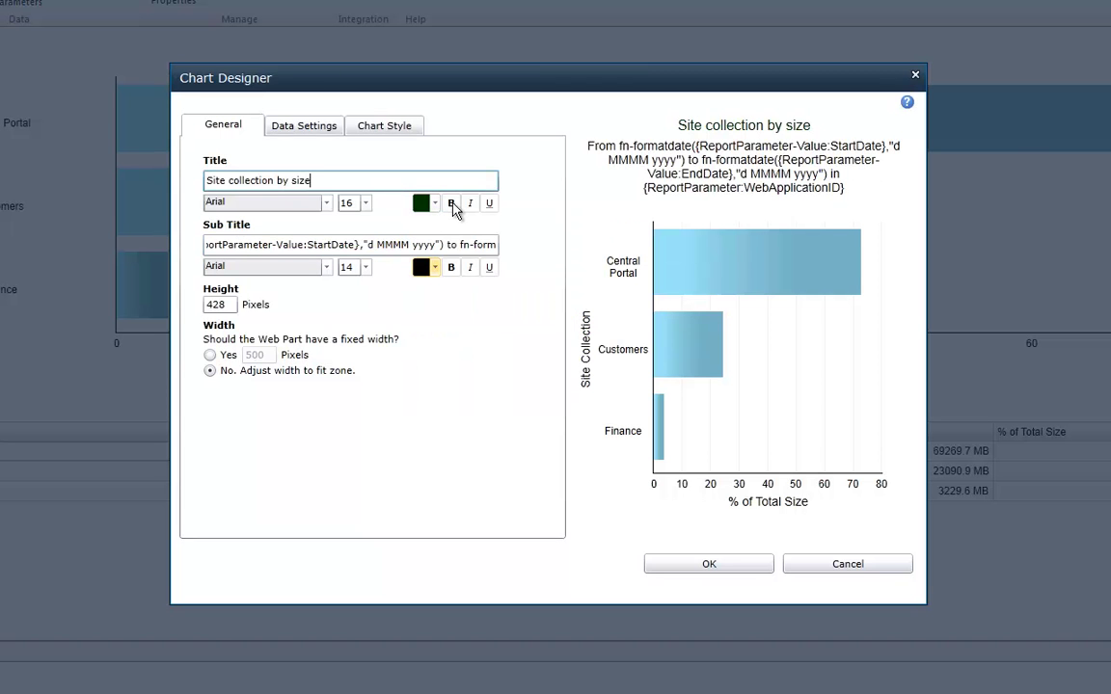
pyautogui.click(452, 205)
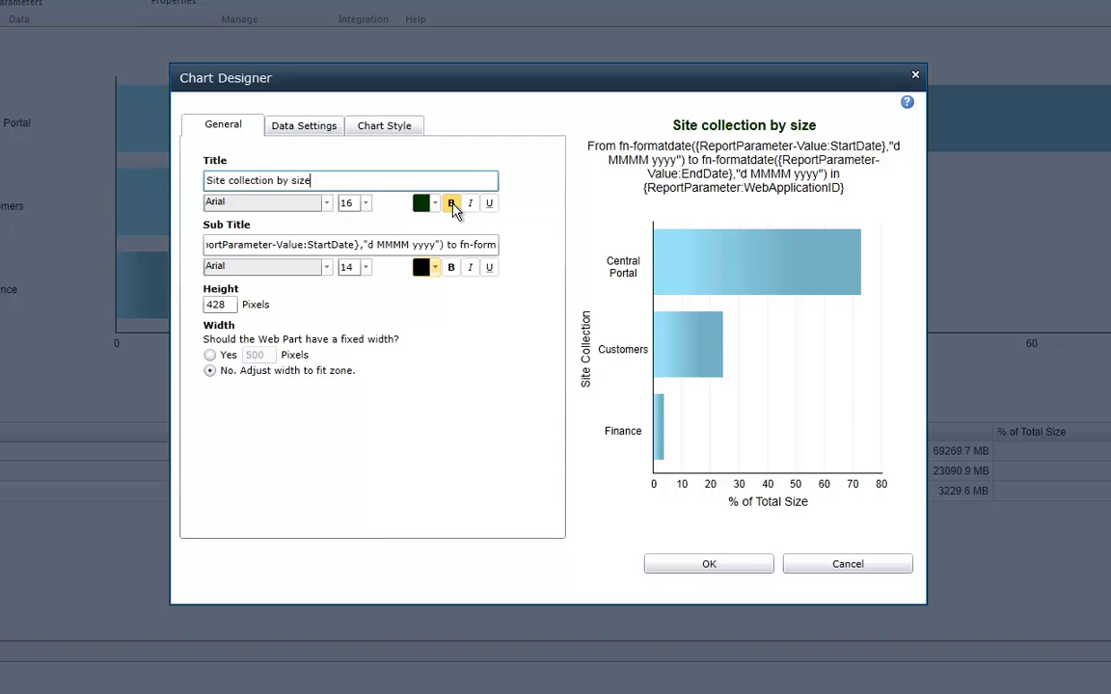
pyautogui.click(435, 270)
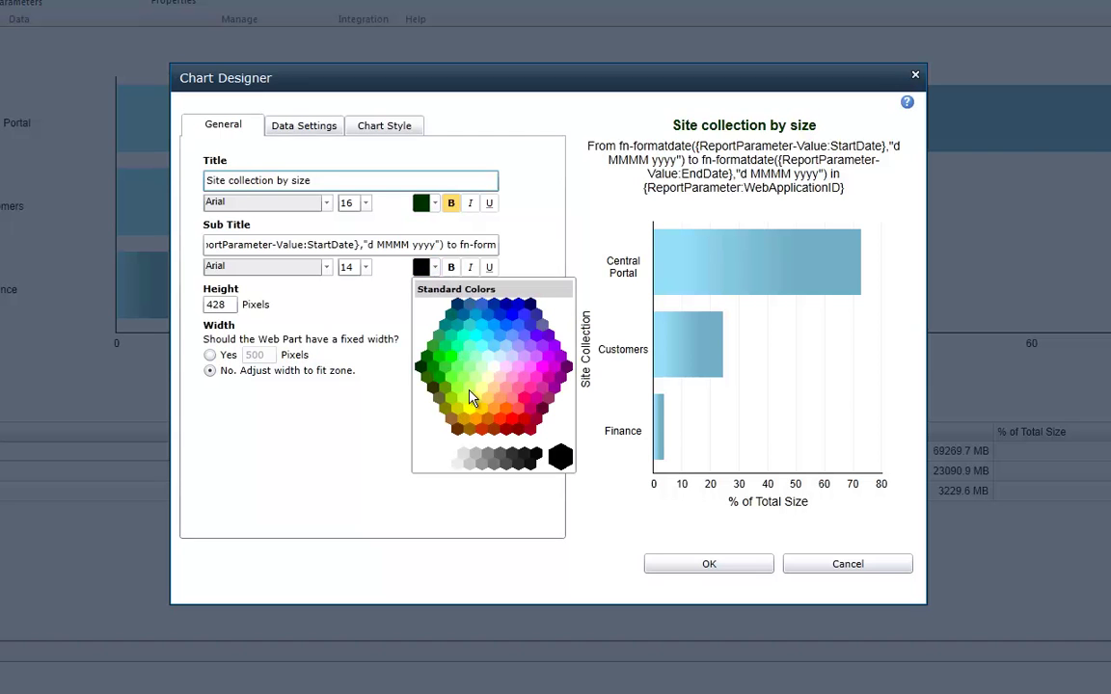
pyautogui.click(450, 367)
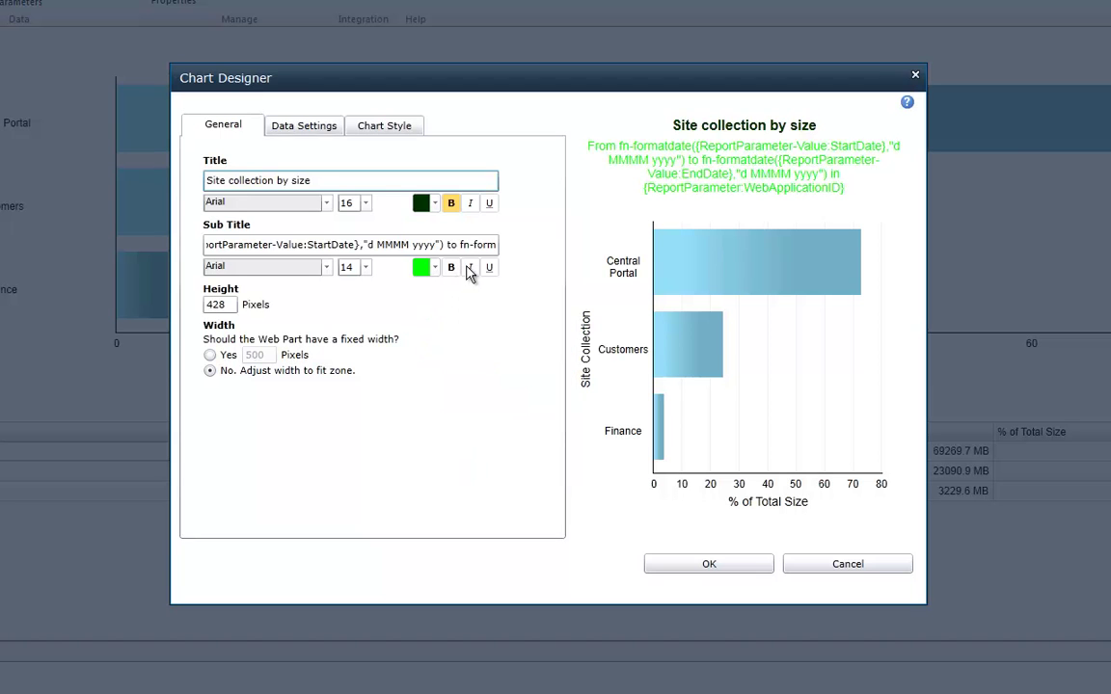
pyautogui.click(469, 269)
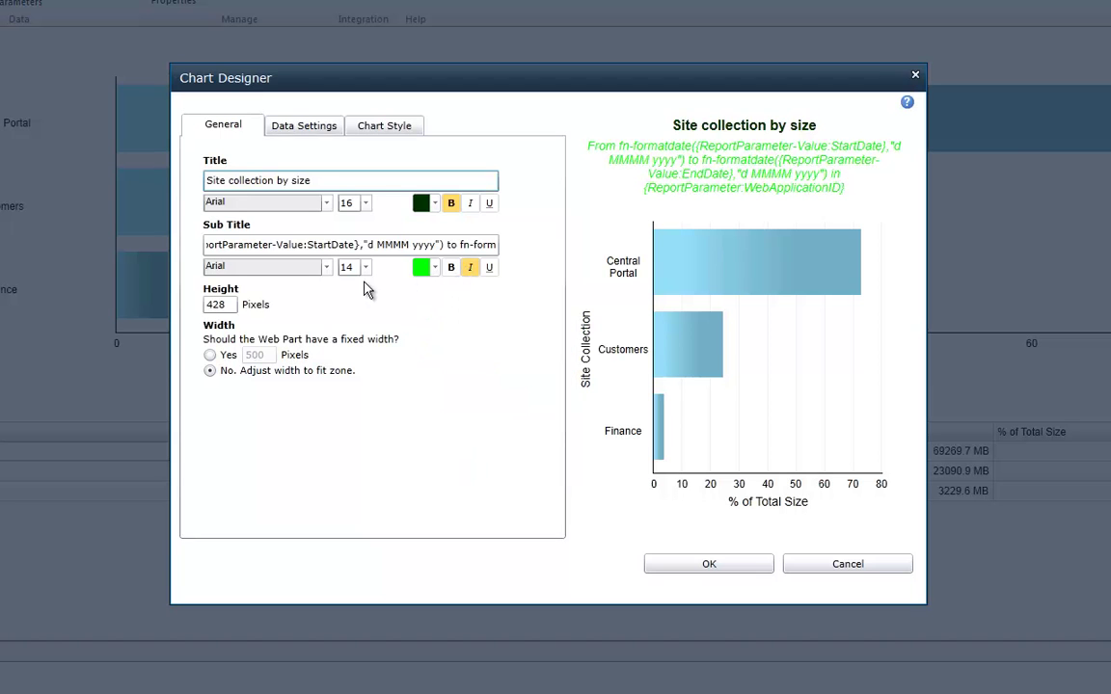
pyautogui.click(307, 125)
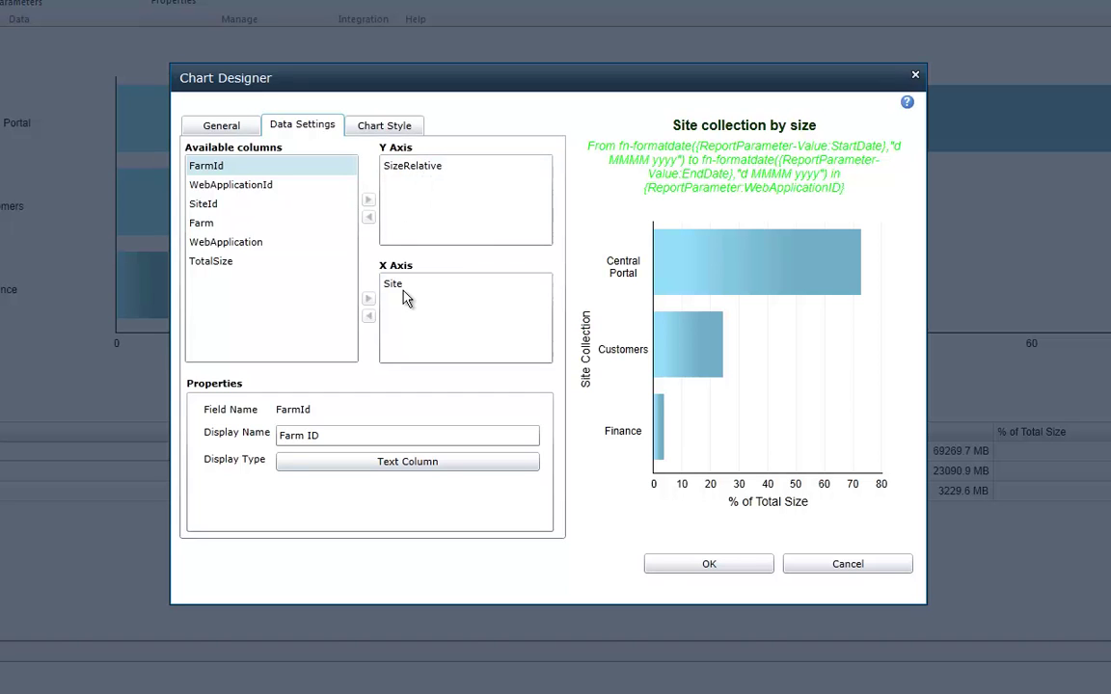
# Replace SizeRelative with TotalSize as the chart's value series.
pyautogui.click(408, 168)
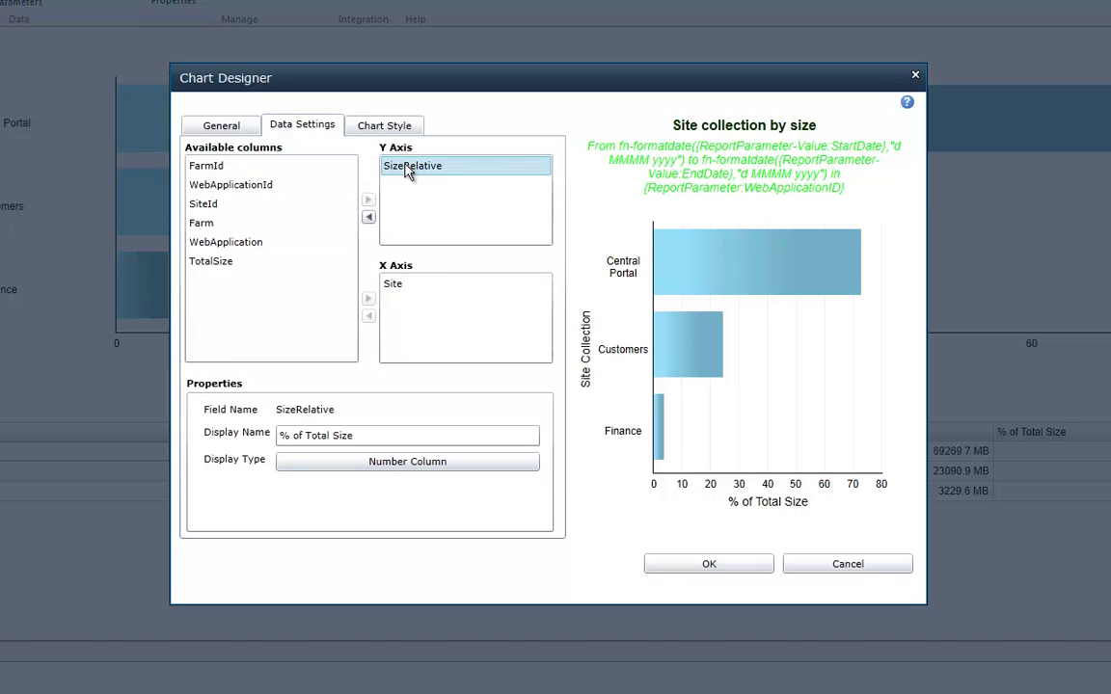
pyautogui.click(368, 218)
pyautogui.click(301, 262)
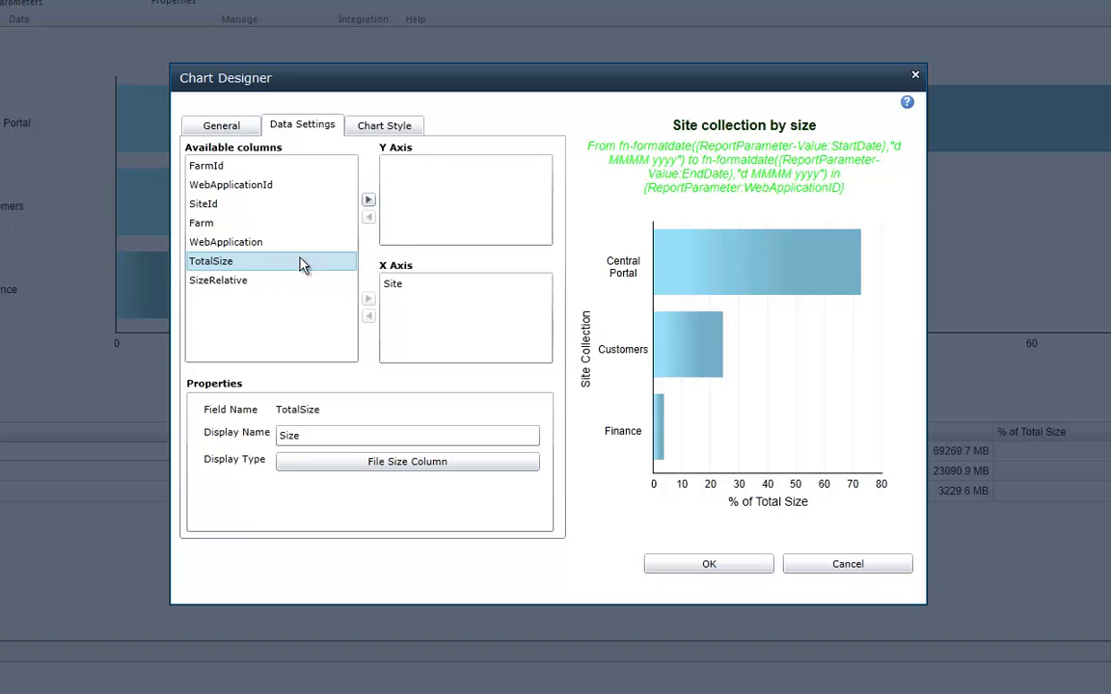
pyautogui.click(367, 203)
# Display TotalSize as a File Size Column in 1048576 MB.
pyautogui.click(409, 172)
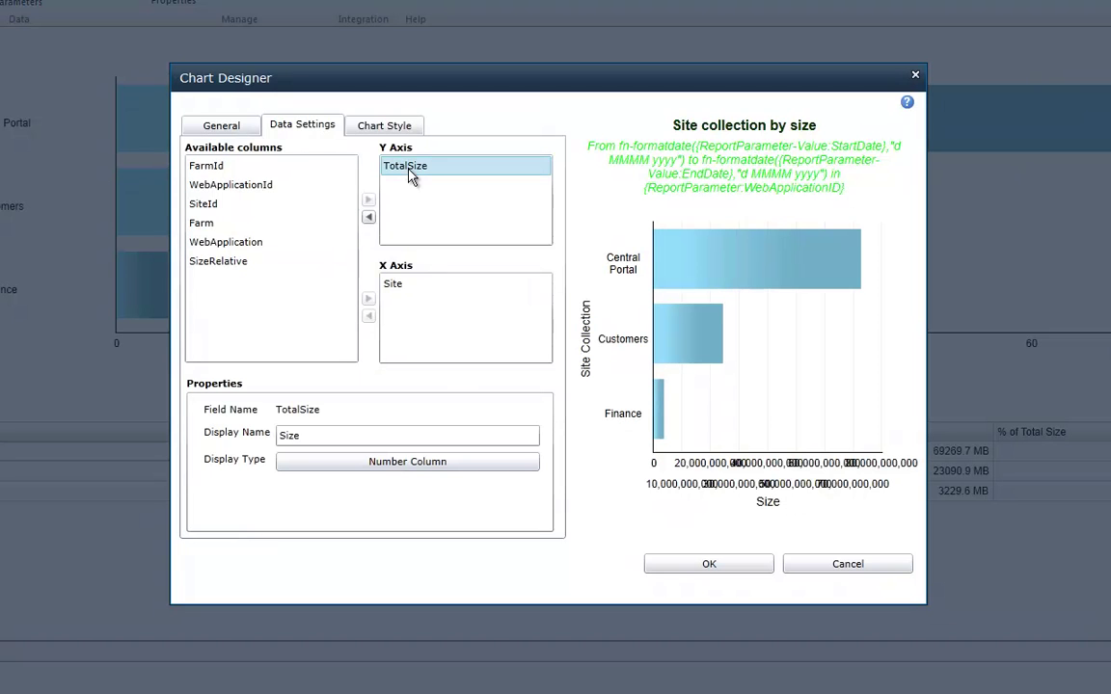
pyautogui.click(408, 464)
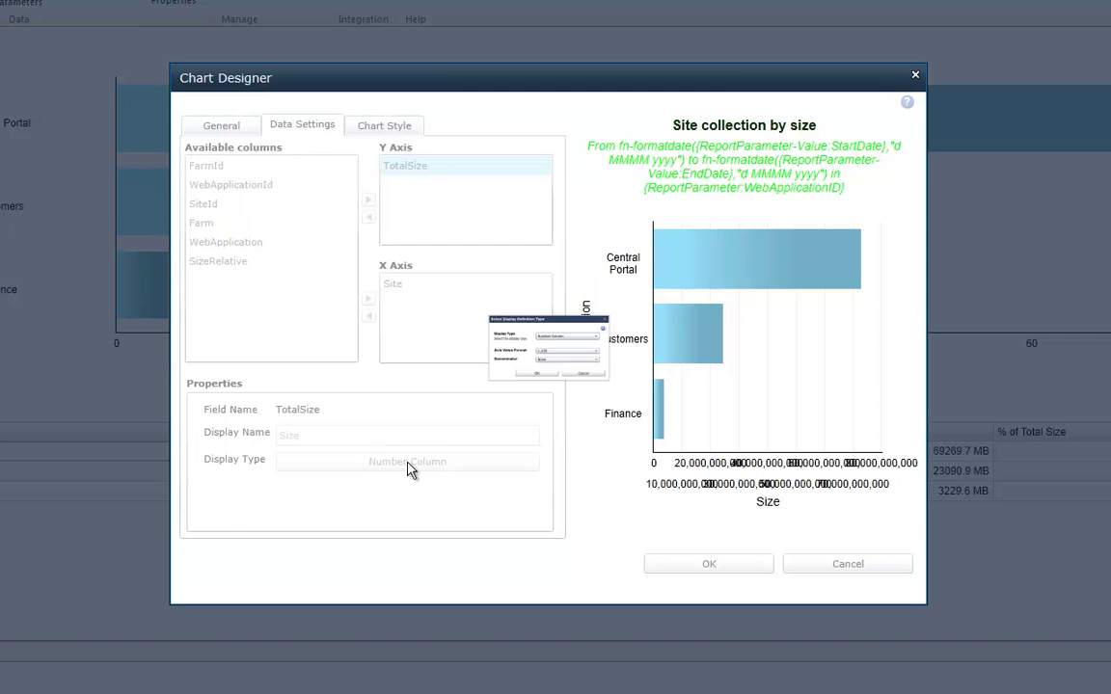
pyautogui.click(566, 320)
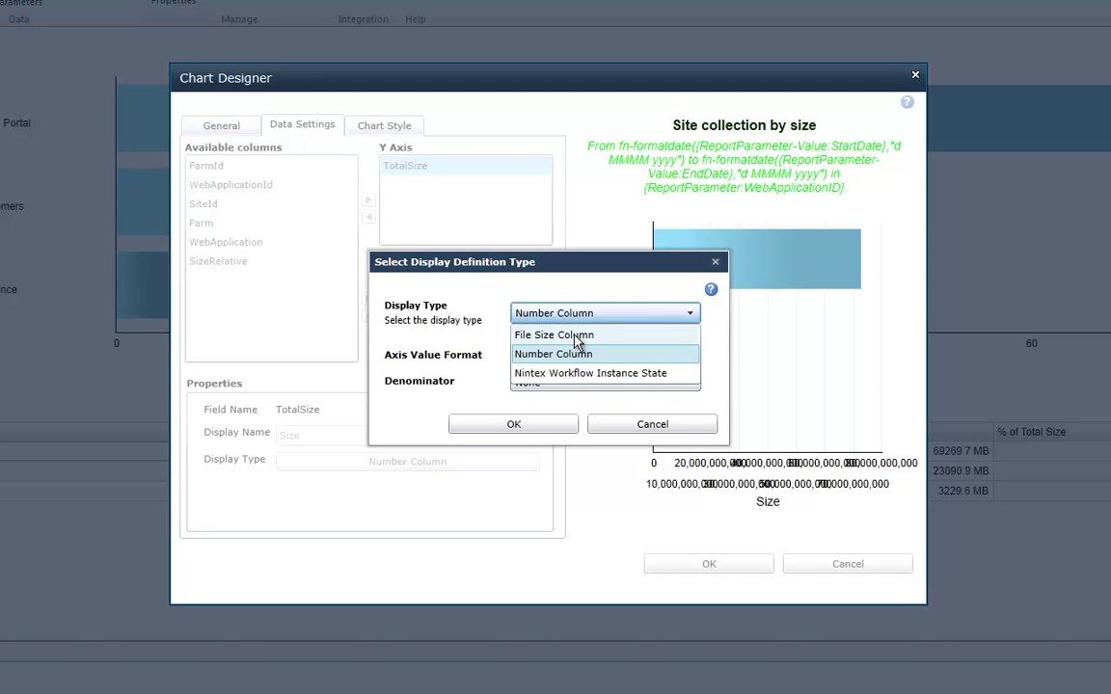
pyautogui.click(575, 336)
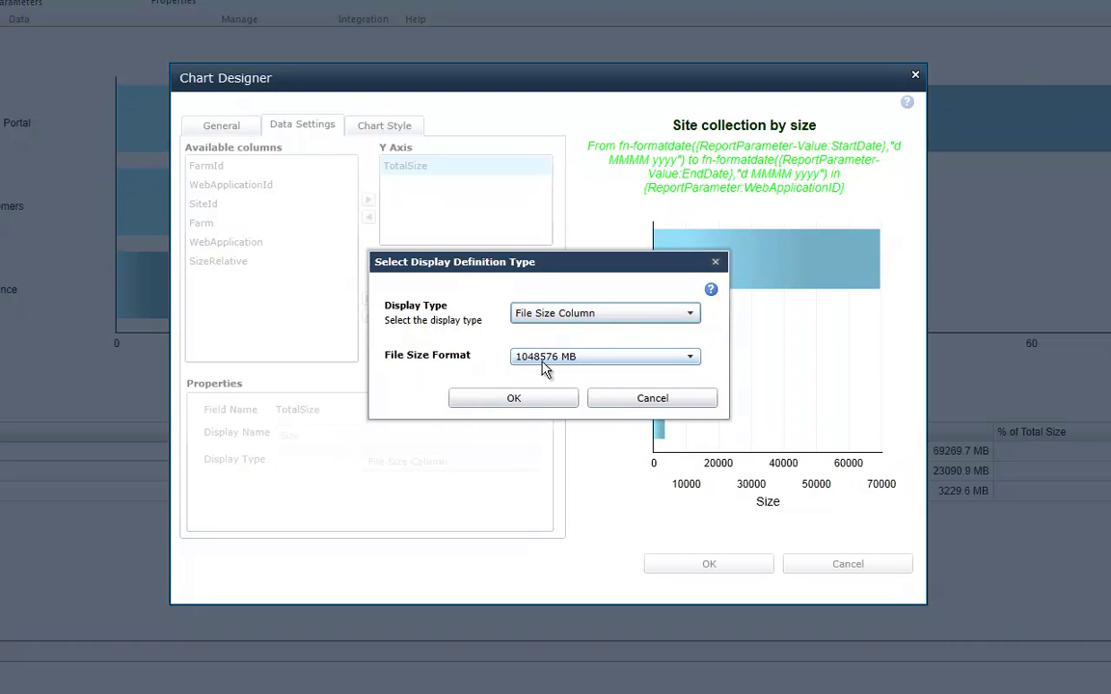
pyautogui.click(581, 358)
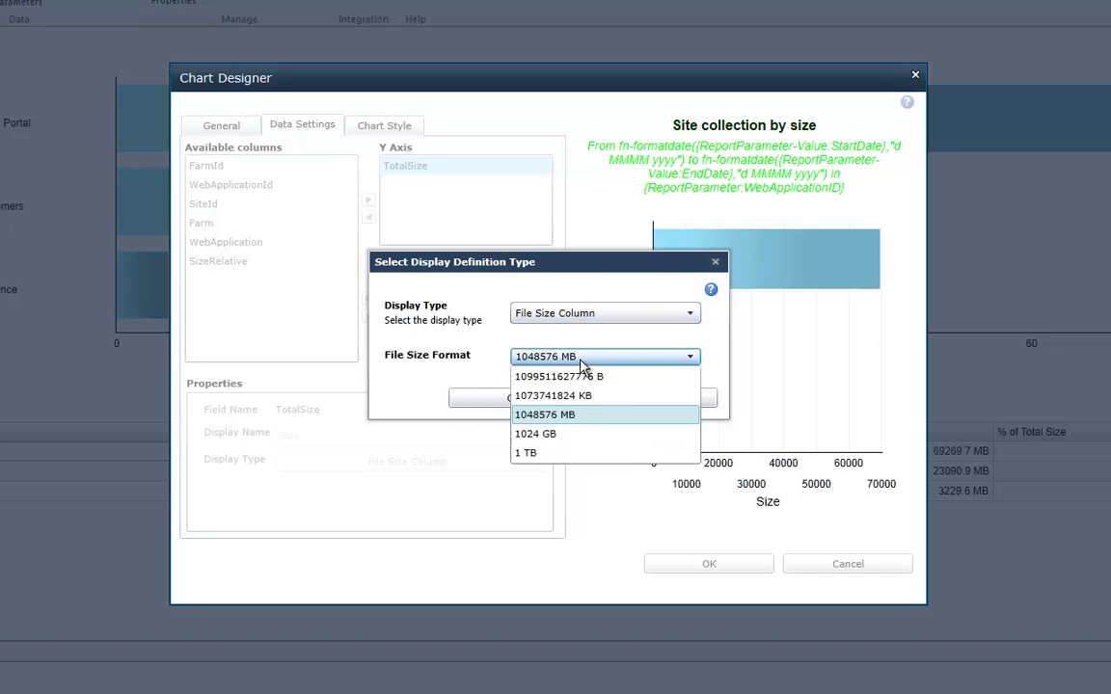
pyautogui.click(571, 417)
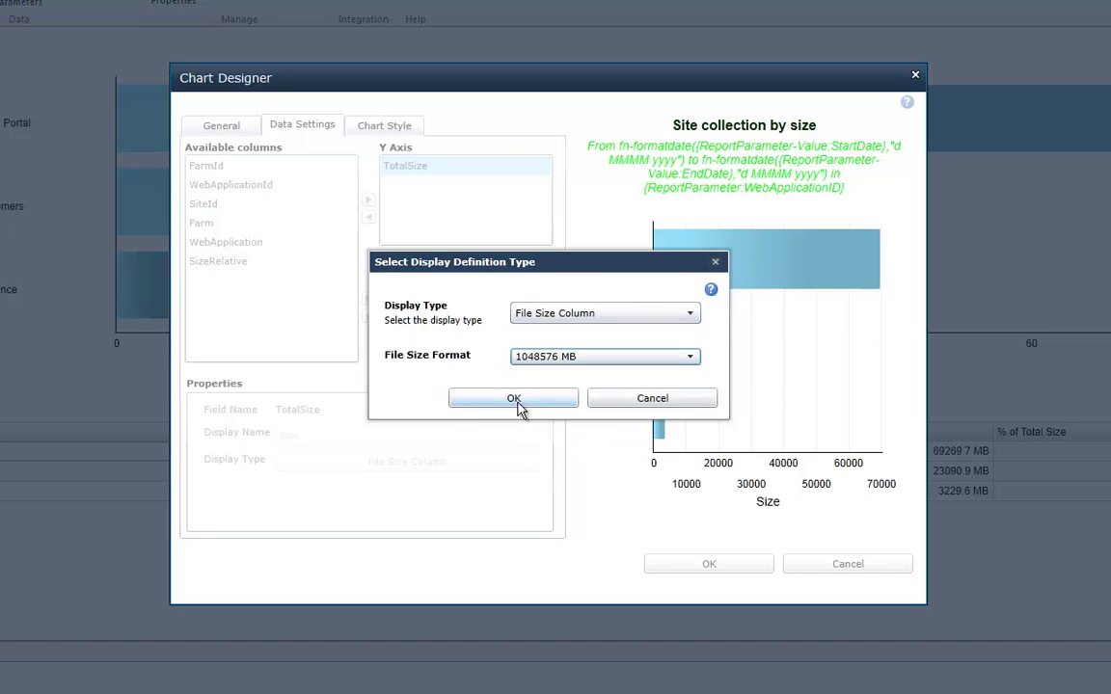
pyautogui.click(517, 403)
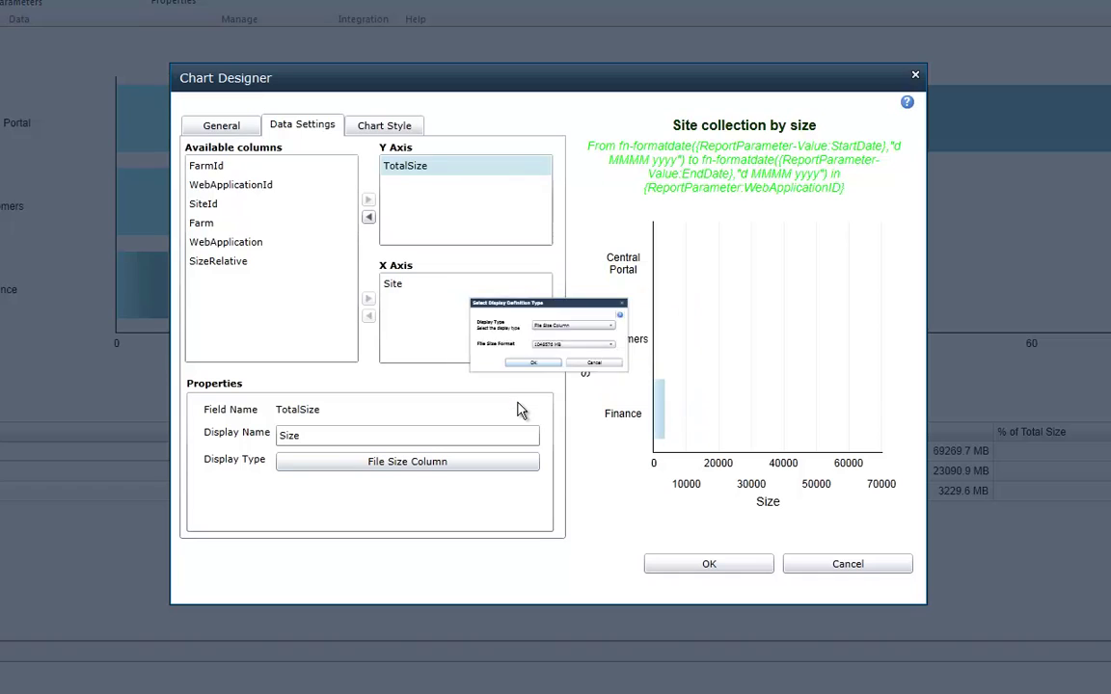
# Rename the size axis display name to 'Size (MB)'.
pyautogui.click(318, 437)
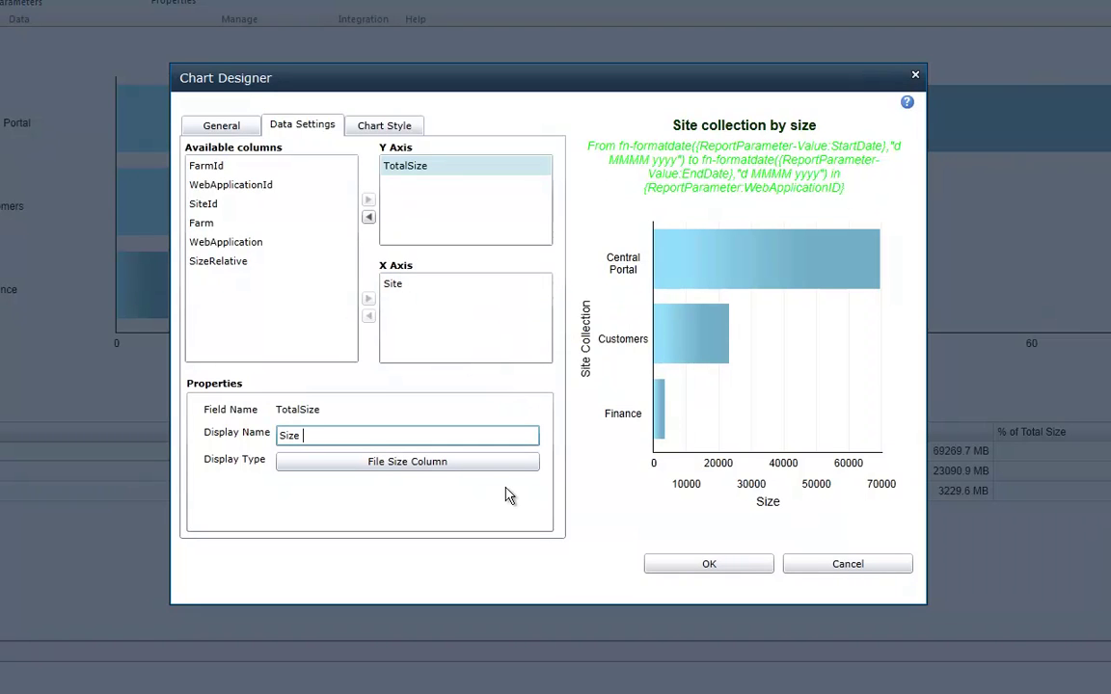
pyautogui.write('(MB')
pyautogui.press('BackSpace')
pyautogui.write('B)')
pyautogui.click(398, 291)
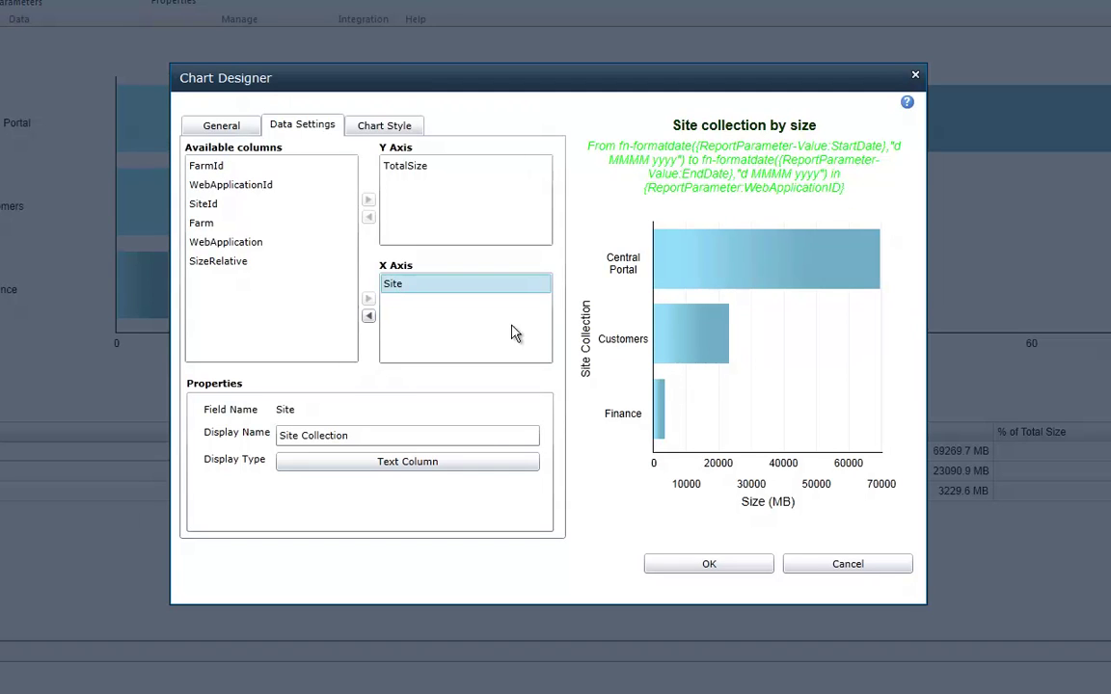
# Make it a Column Chart with the red series colour set and bold axis titles, no legend.
pyautogui.click(381, 128)
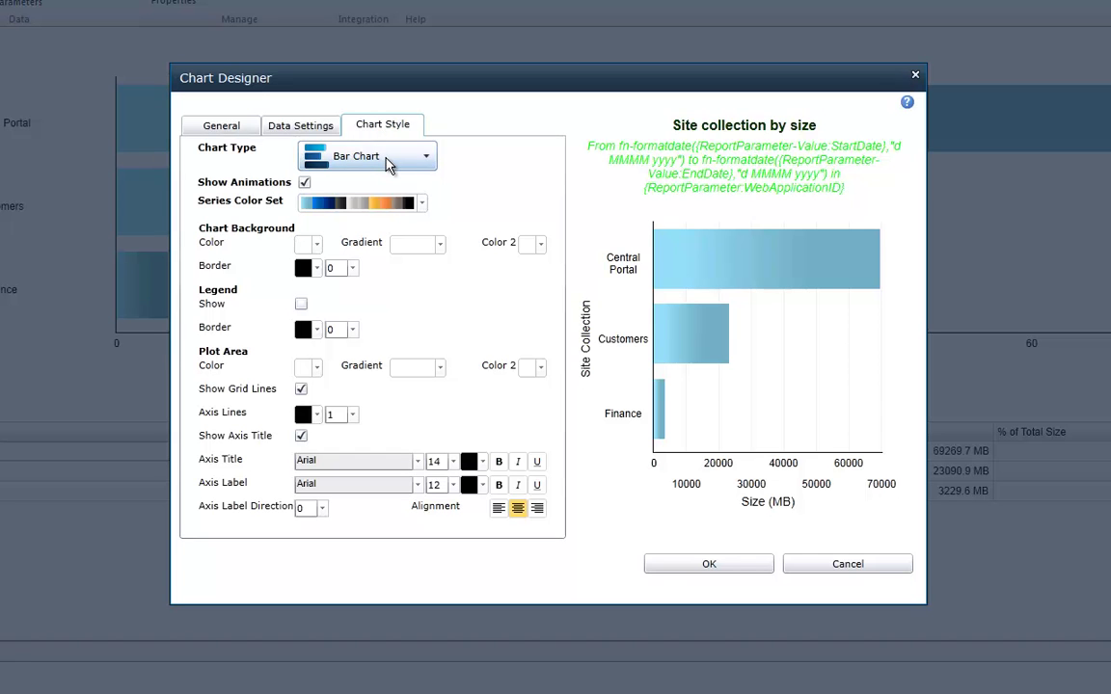
pyautogui.click(389, 166)
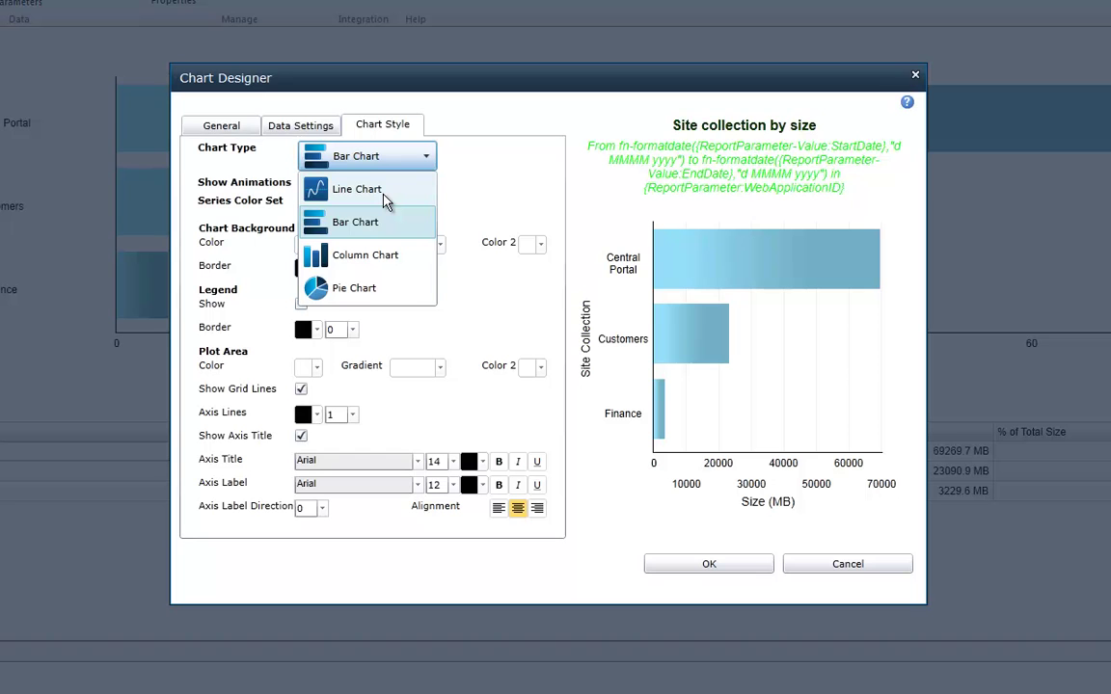
pyautogui.click(374, 259)
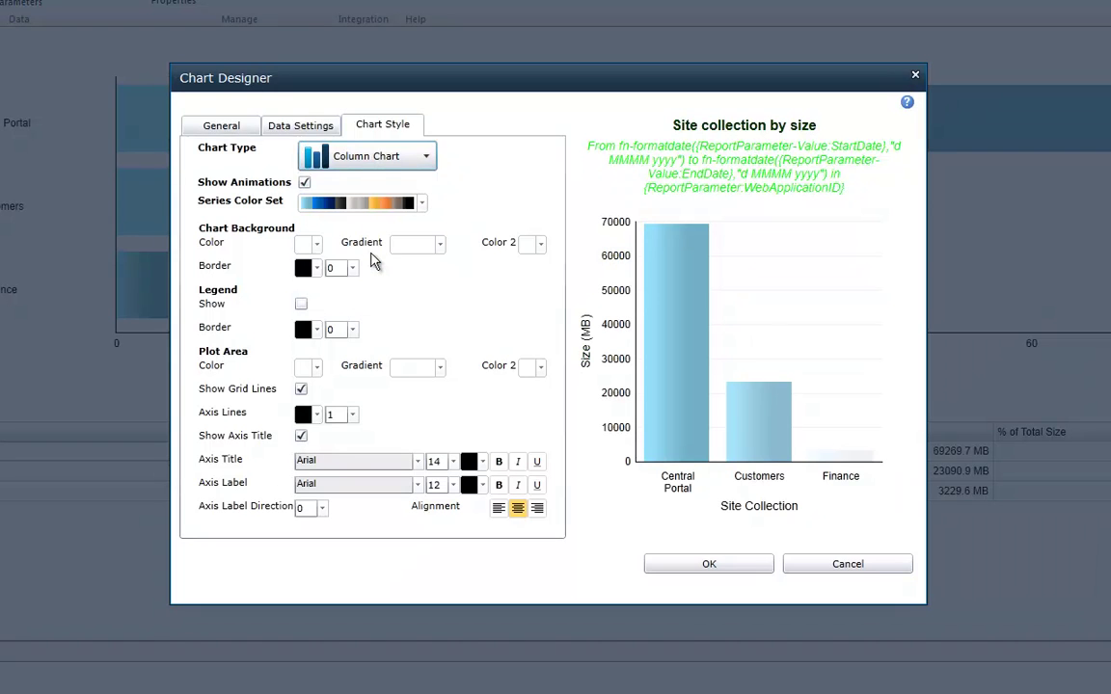
pyautogui.click(422, 205)
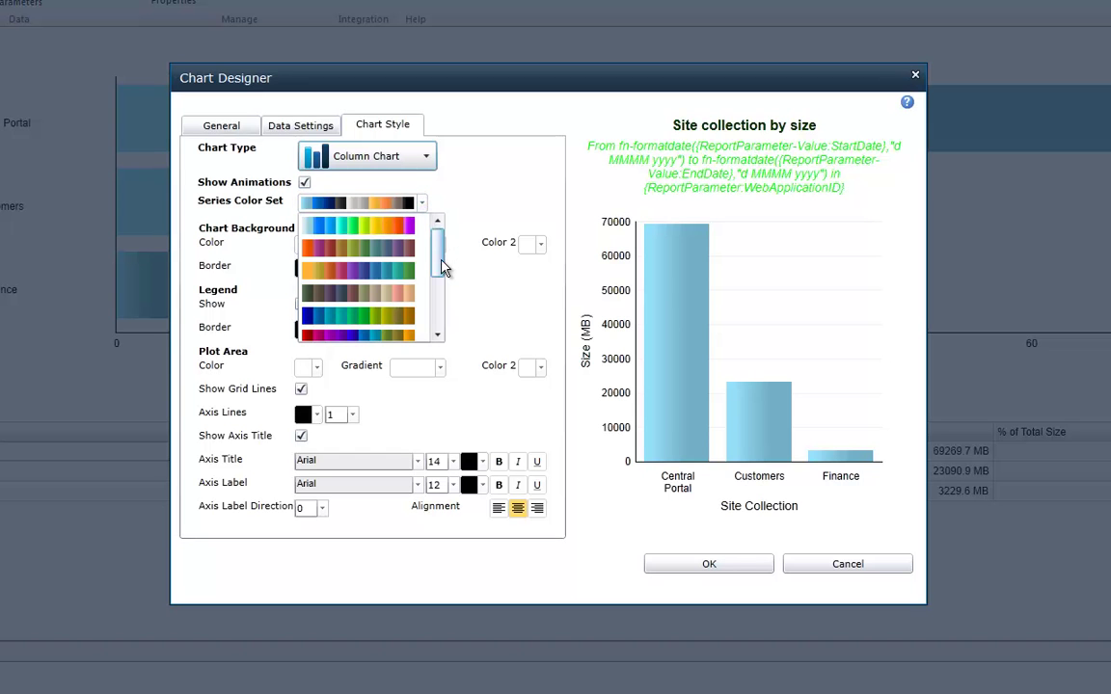
pyautogui.scroll(-2, 442, 267)
pyautogui.click(307, 274)
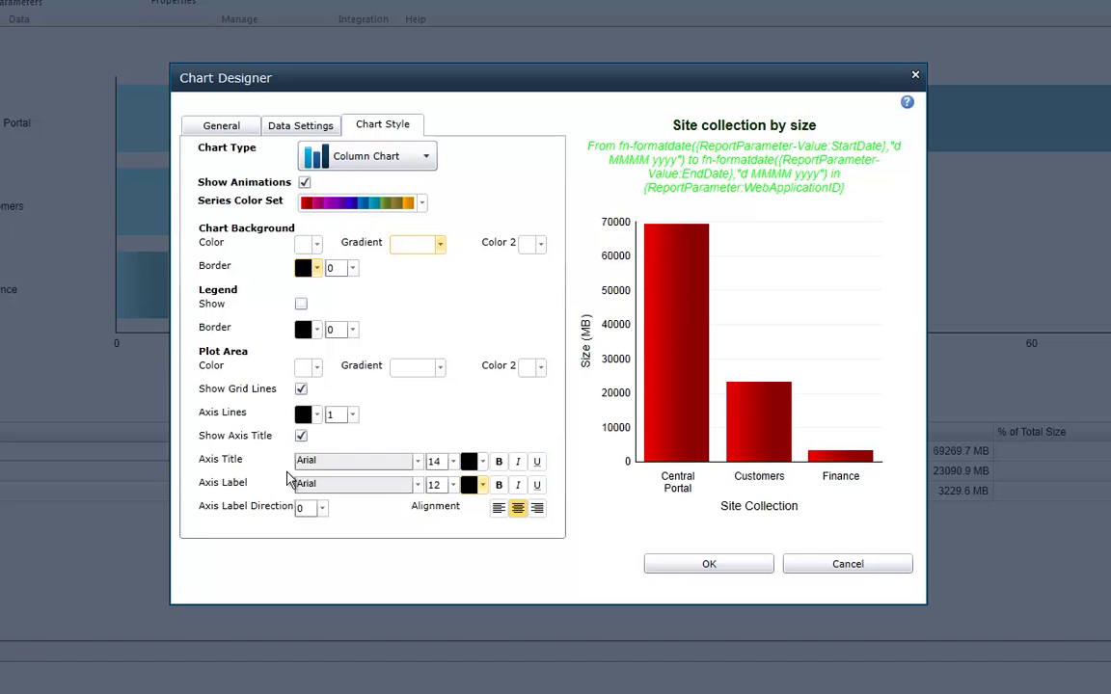
pyautogui.click(500, 463)
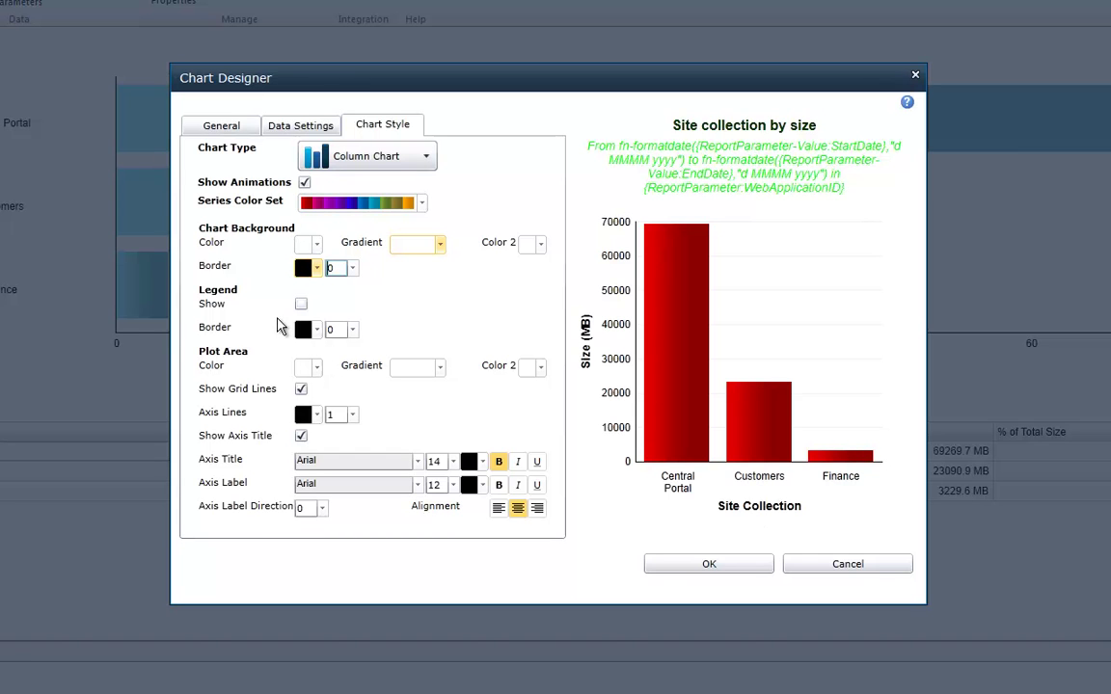
pyautogui.click(301, 305)
pyautogui.click(301, 305)
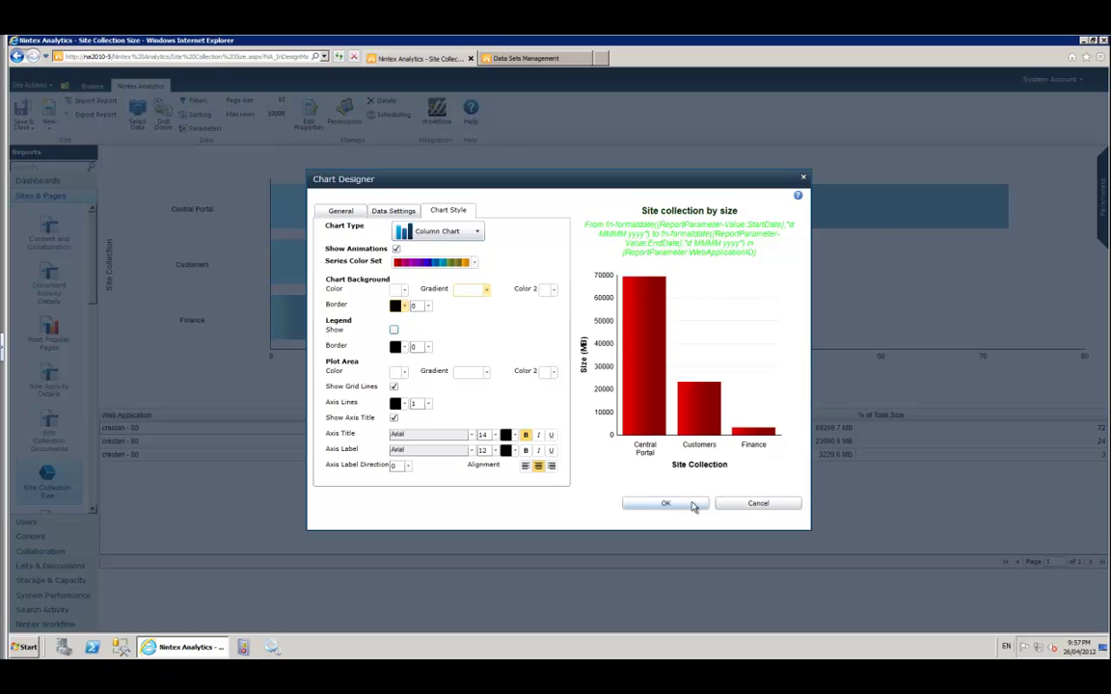
# Save the chart design and review the table's Farm and Site column settings, leaving Farm hidden.
pyautogui.click(687, 504)
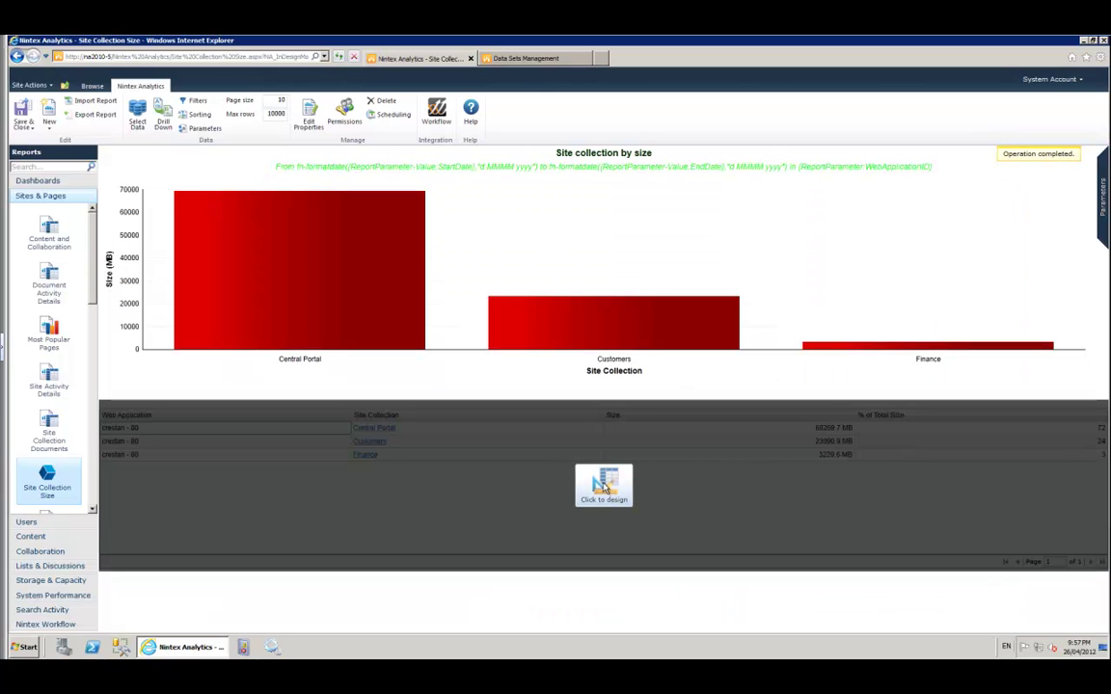
pyautogui.click(604, 488)
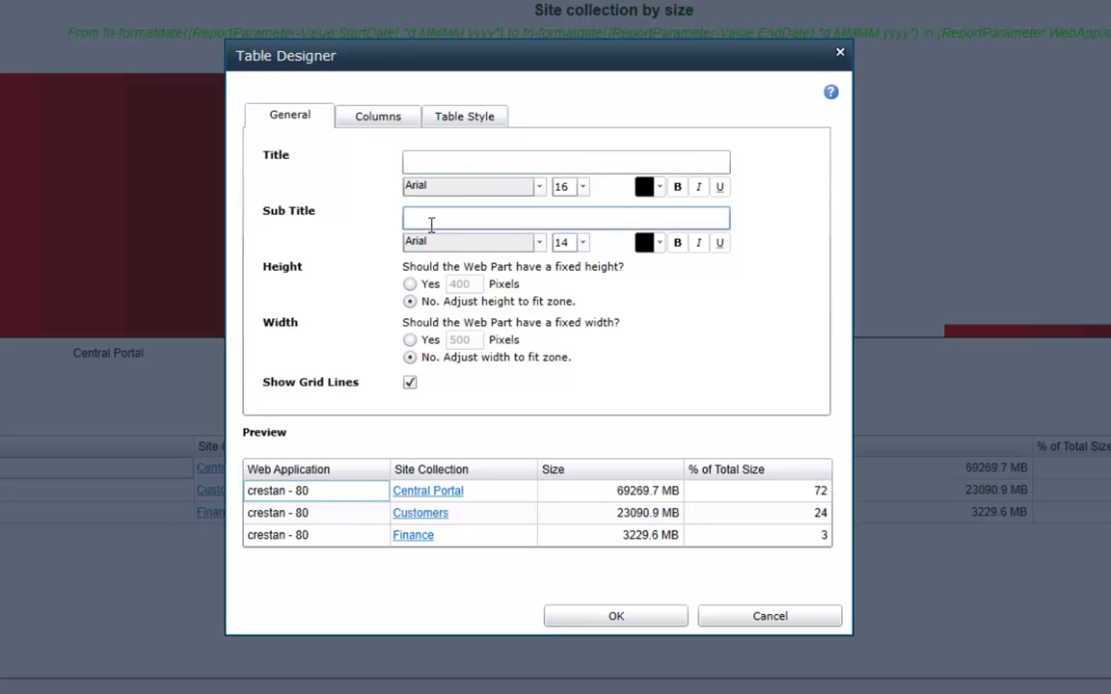
pyautogui.click(388, 125)
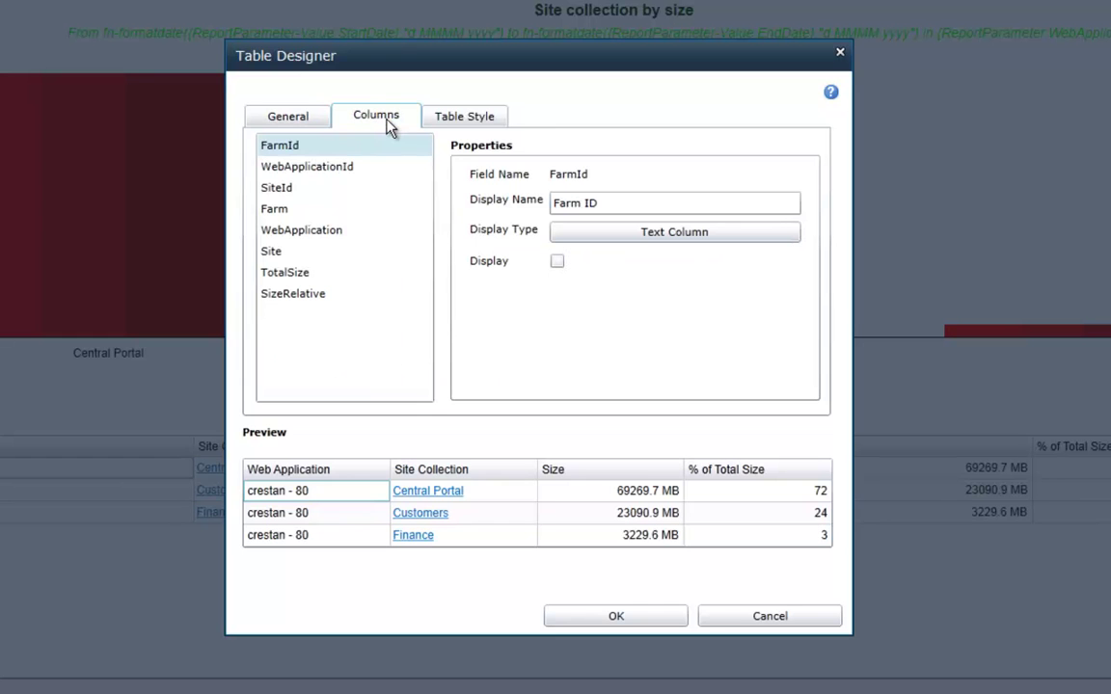
pyautogui.click(277, 210)
pyautogui.click(275, 251)
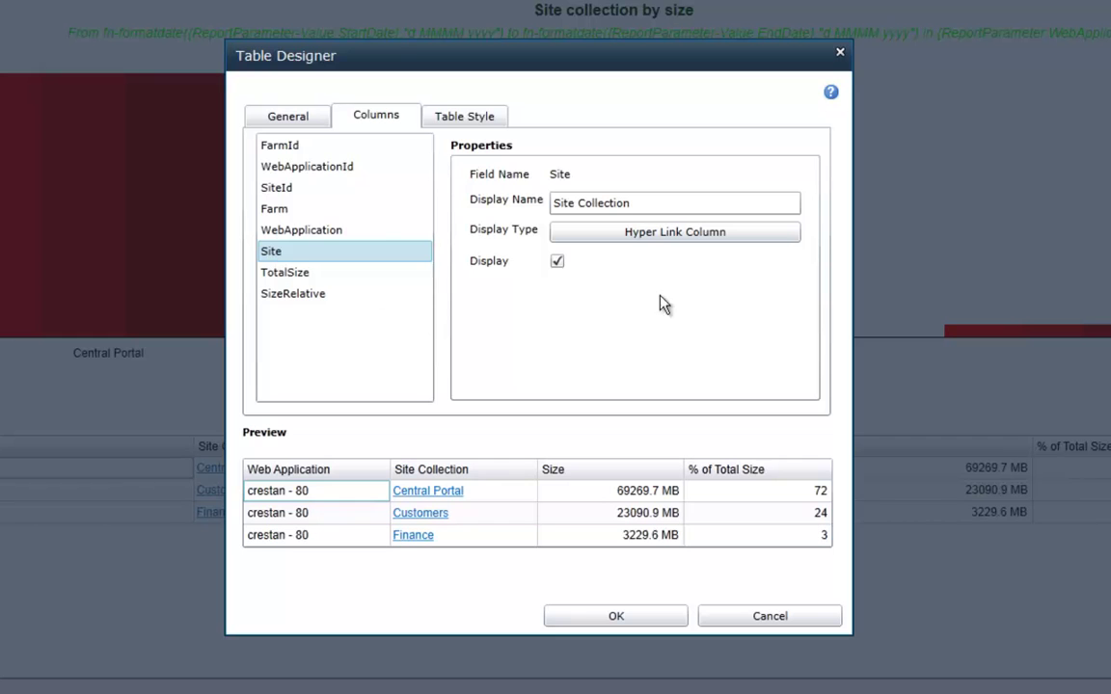
pyautogui.click(311, 214)
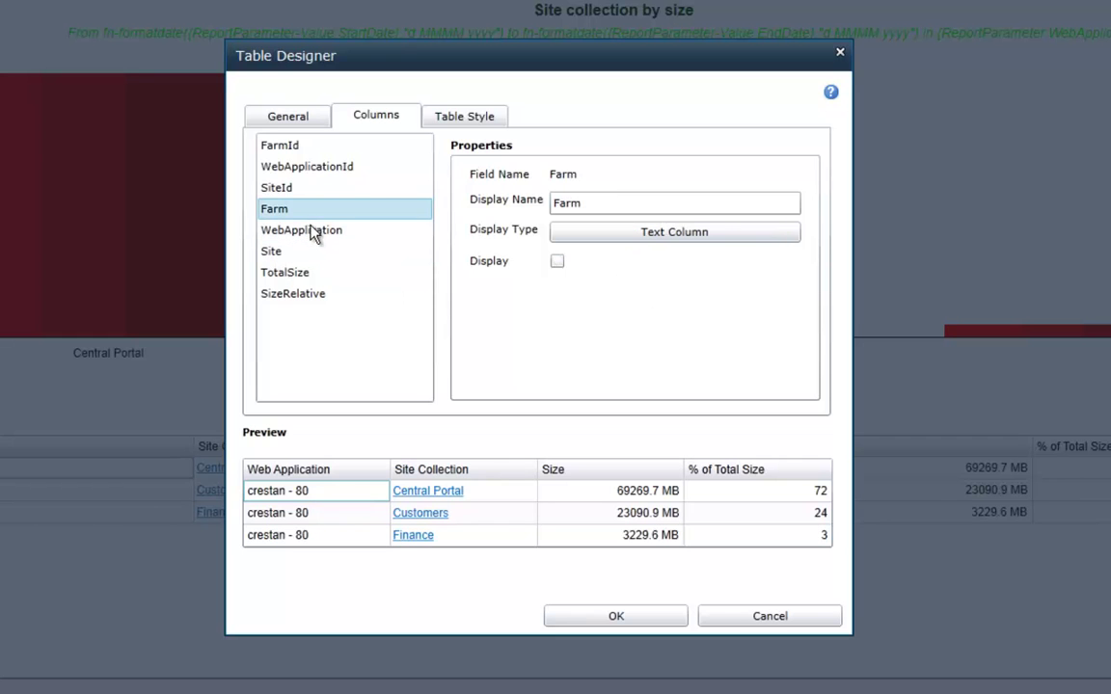
pyautogui.click(557, 262)
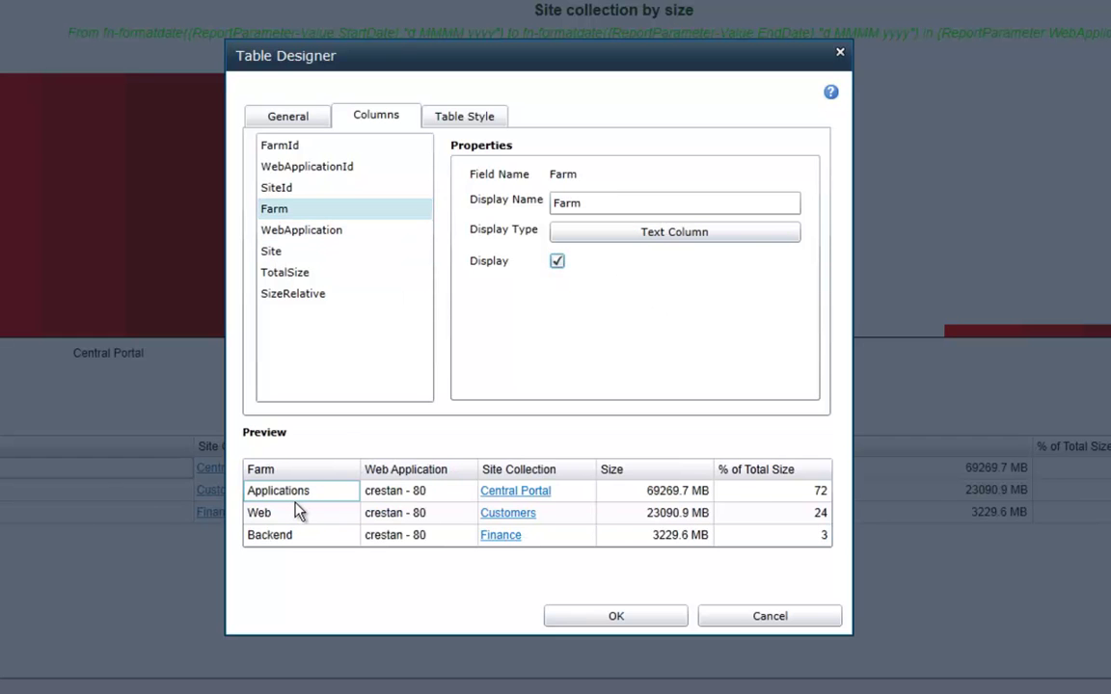
pyautogui.click(557, 263)
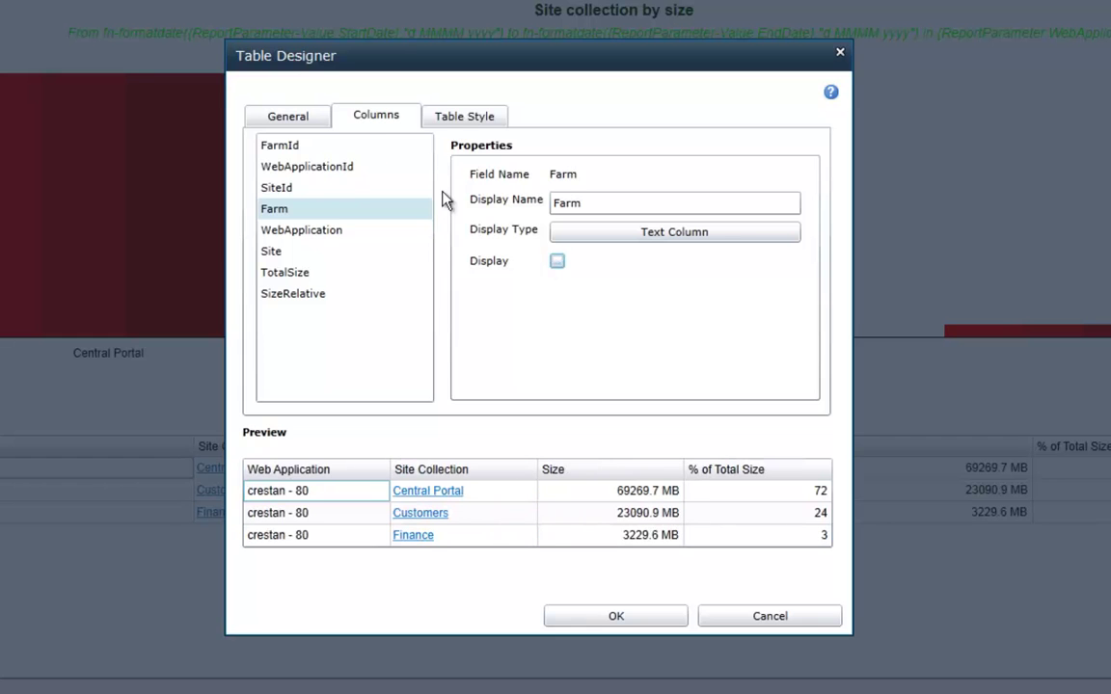
# Colour the table's alternate rows teal, keeping % of Total Size after Size.
pyautogui.click(441, 124)
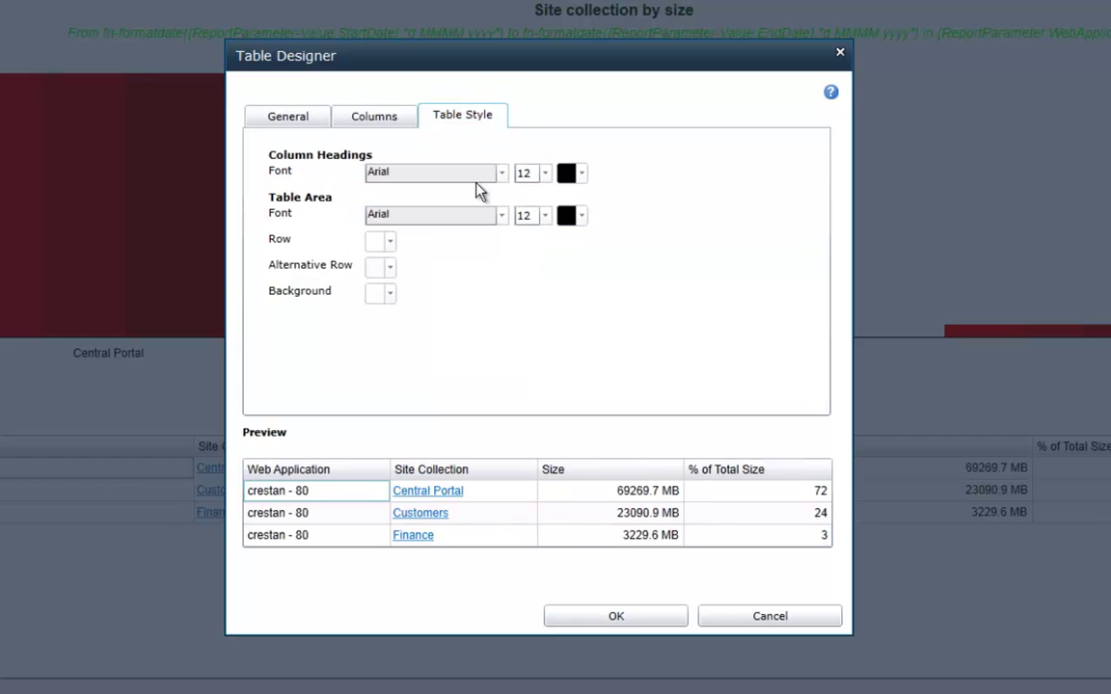
pyautogui.click(389, 269)
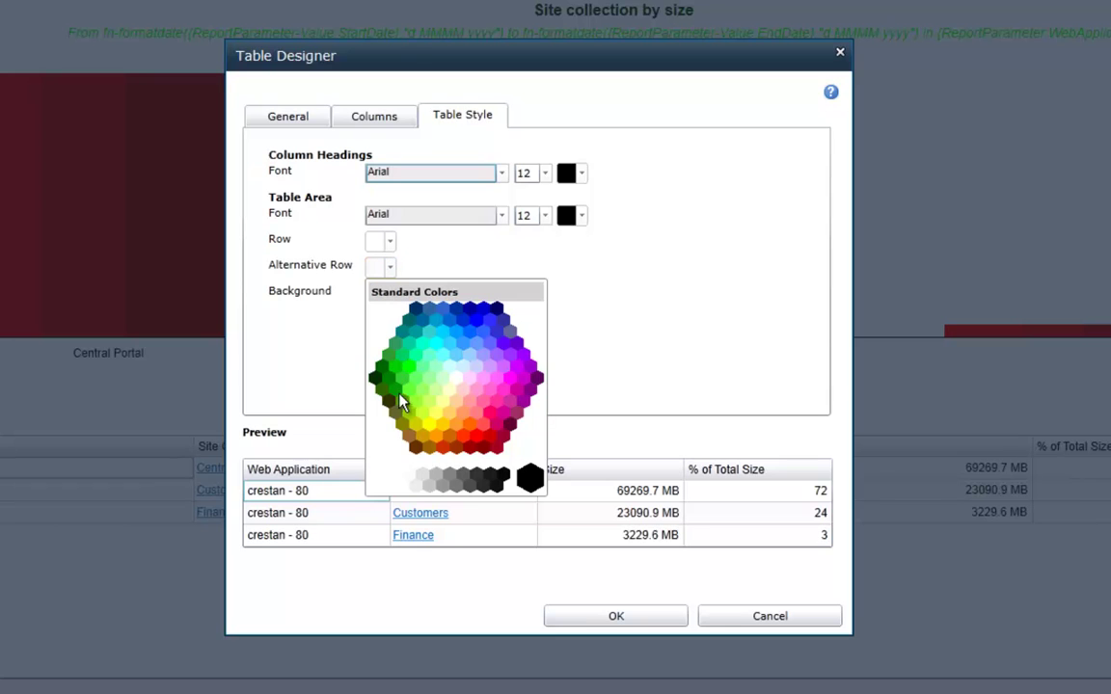
pyautogui.click(421, 338)
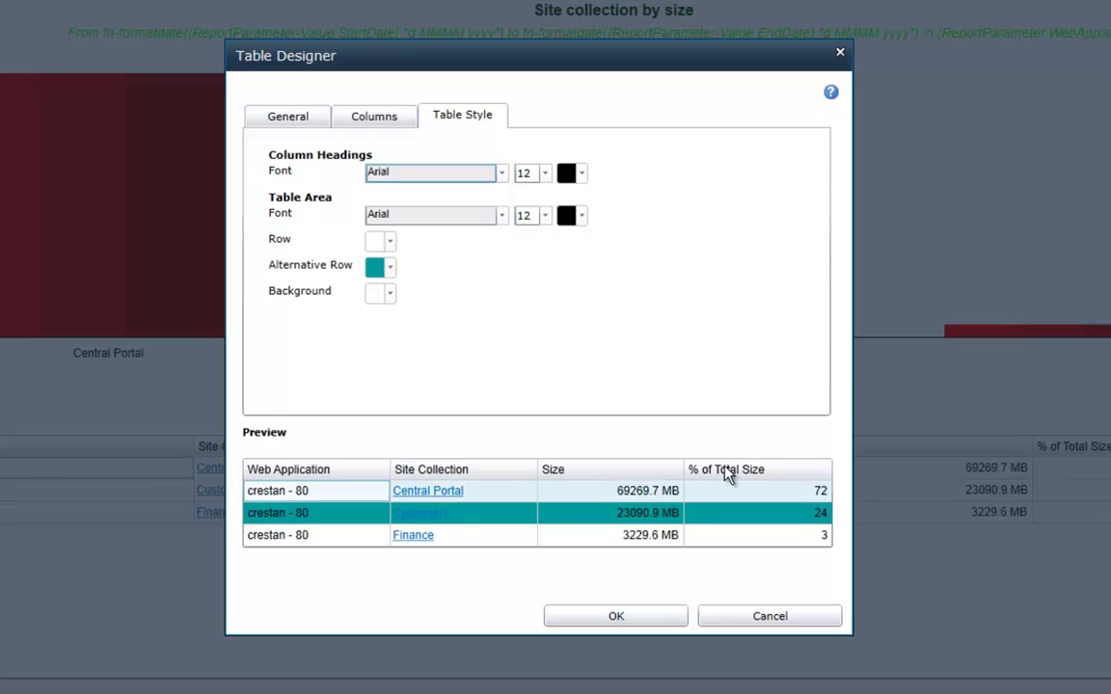
pyautogui.moveTo(726, 475); pyautogui.dragTo(554, 477)
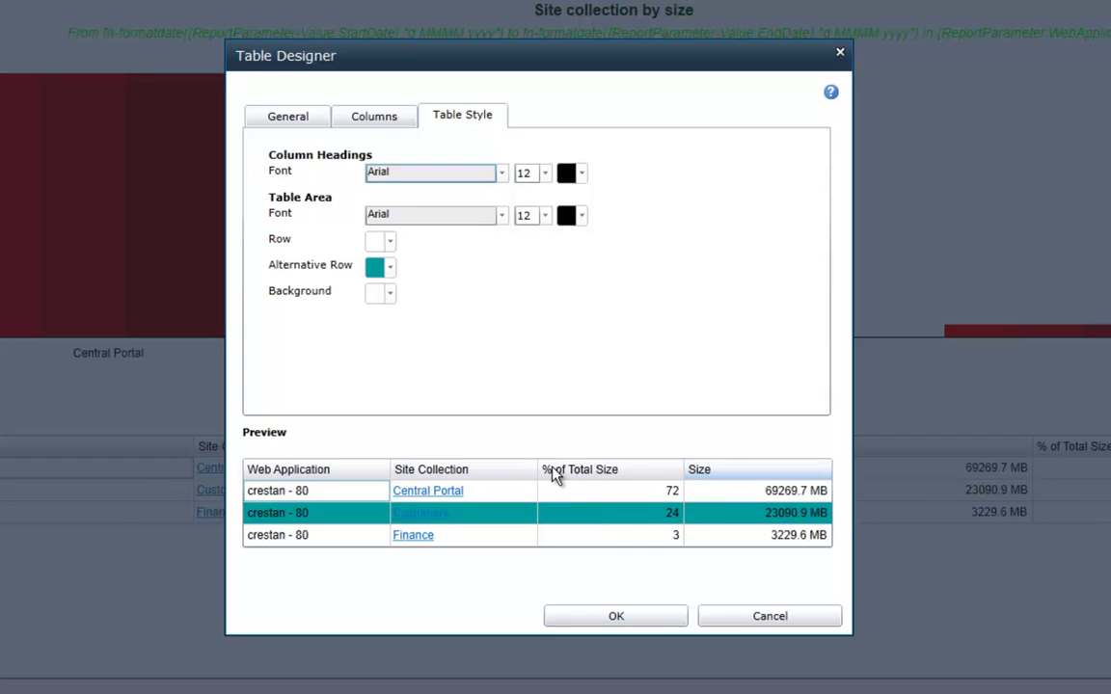
pyautogui.moveTo(545, 467); pyautogui.dragTo(540, 461)
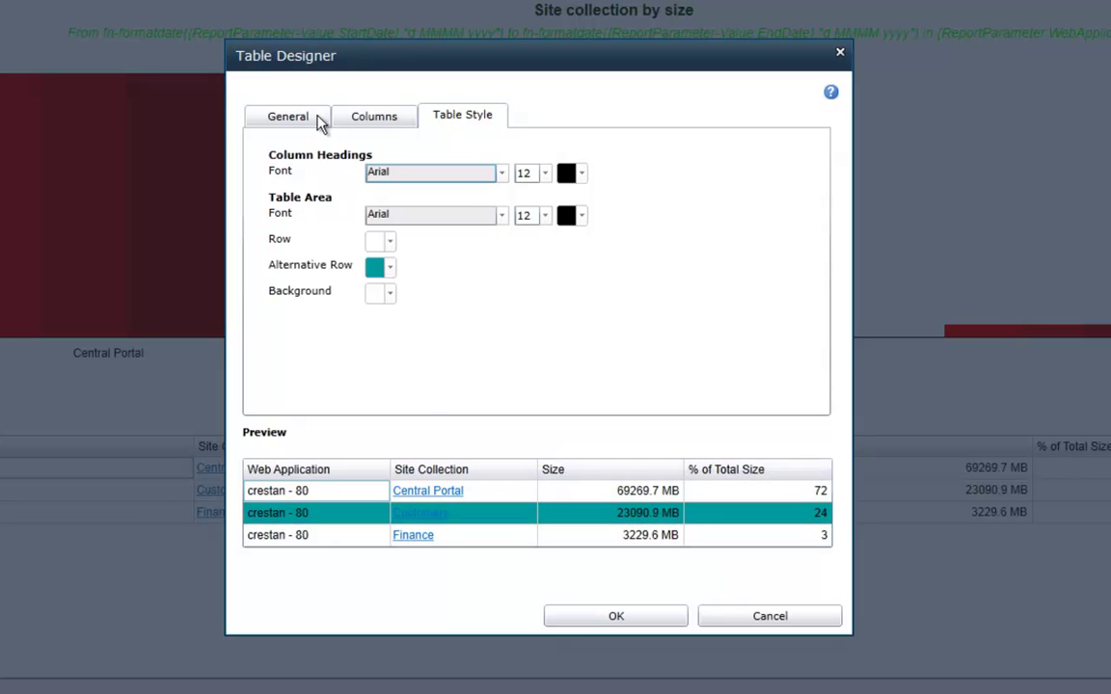
# Format the SizeRelative column as two-decimal percentages (1234.57%).
pyautogui.click(370, 119)
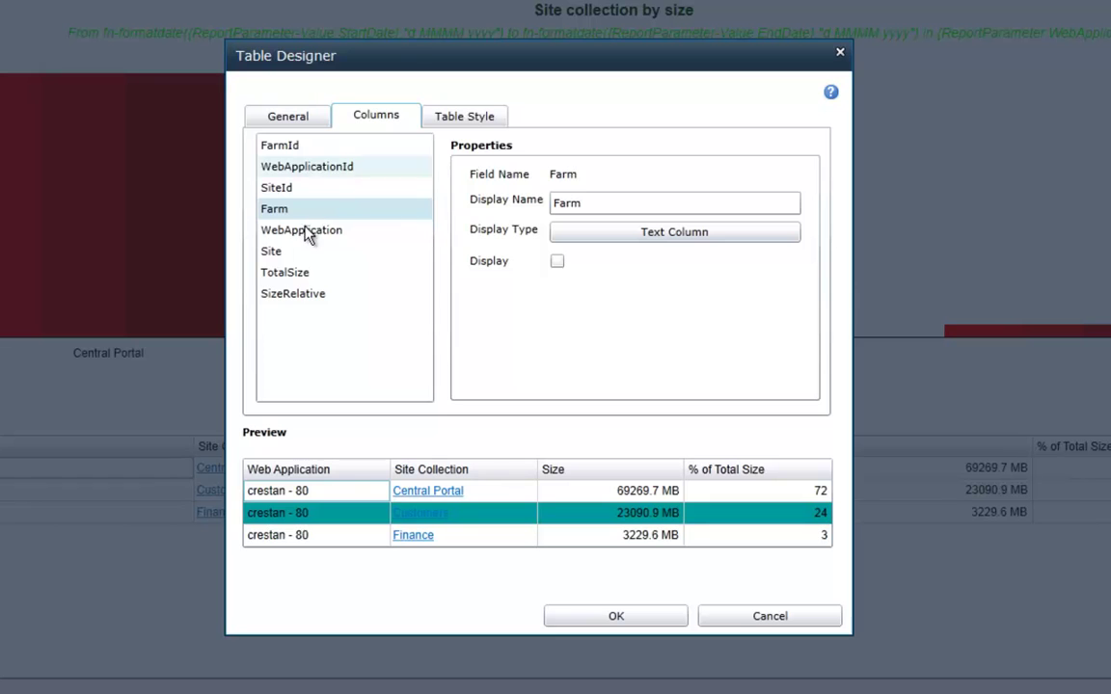
pyautogui.click(300, 301)
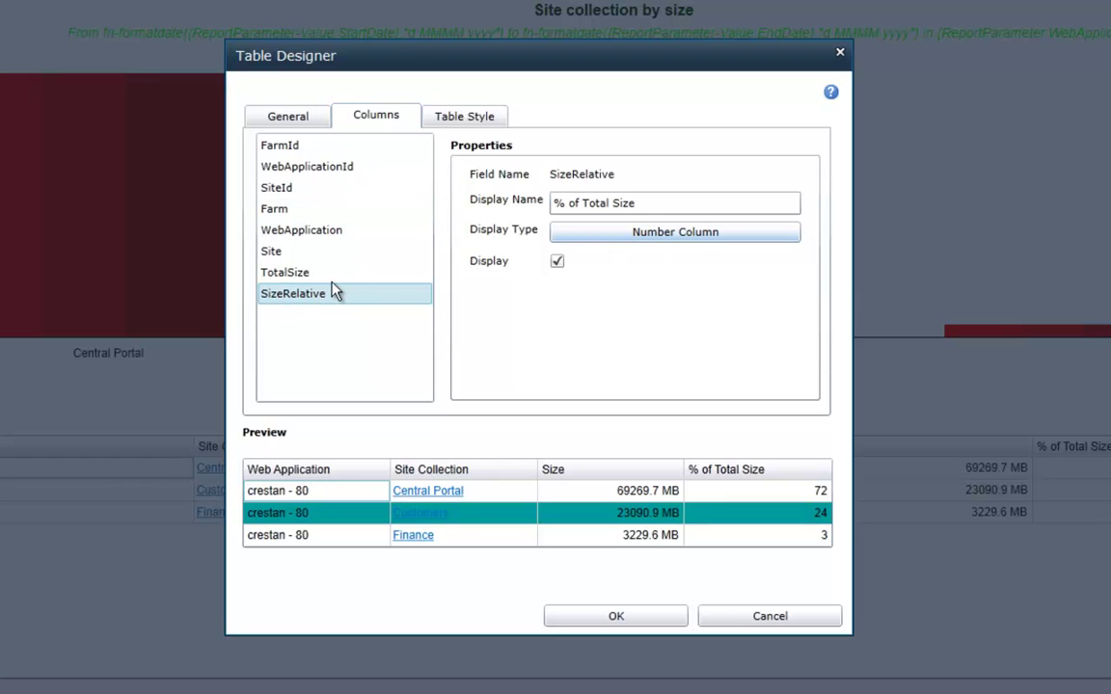
pyautogui.click(291, 281)
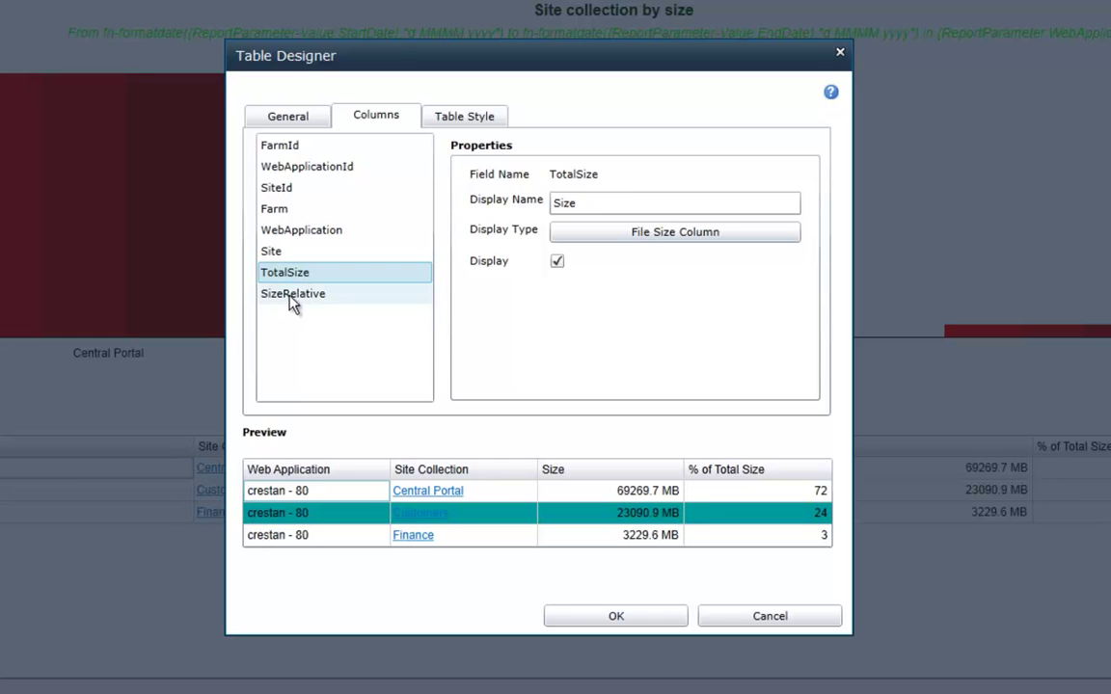
pyautogui.click(292, 302)
pyautogui.click(607, 239)
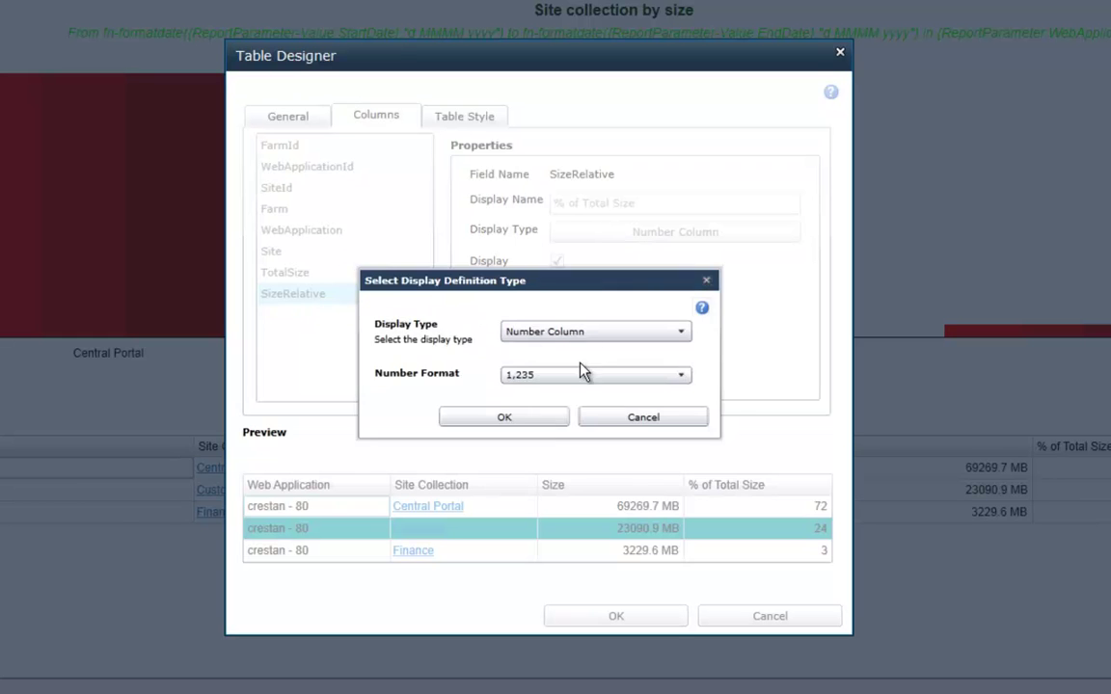
pyautogui.click(566, 389)
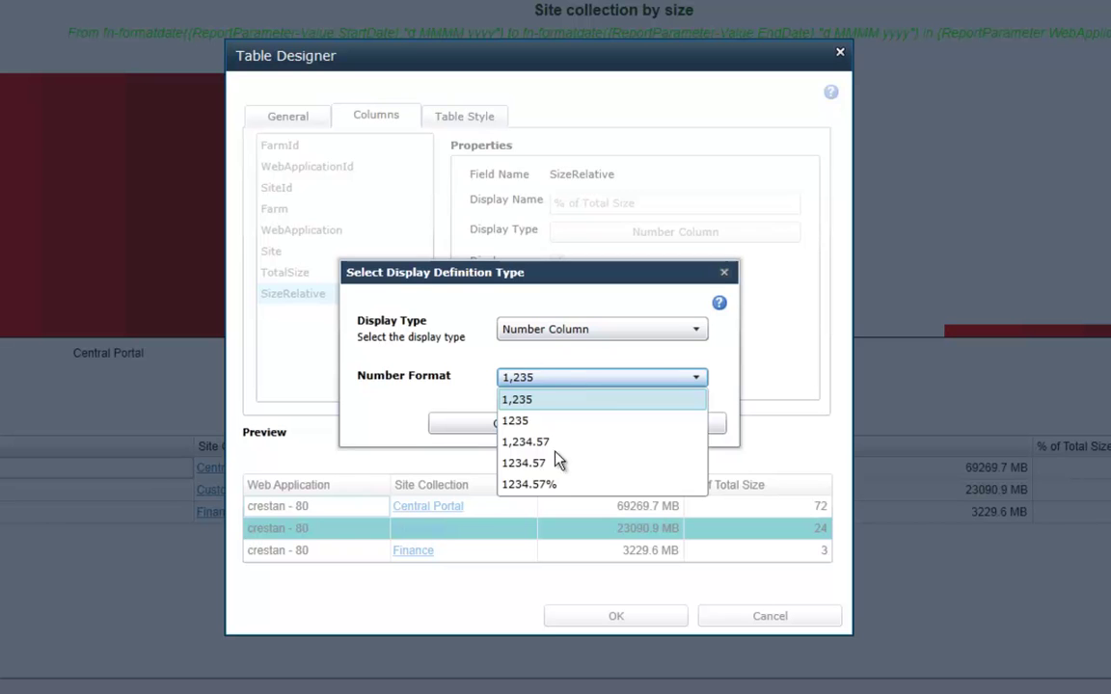
pyautogui.click(559, 485)
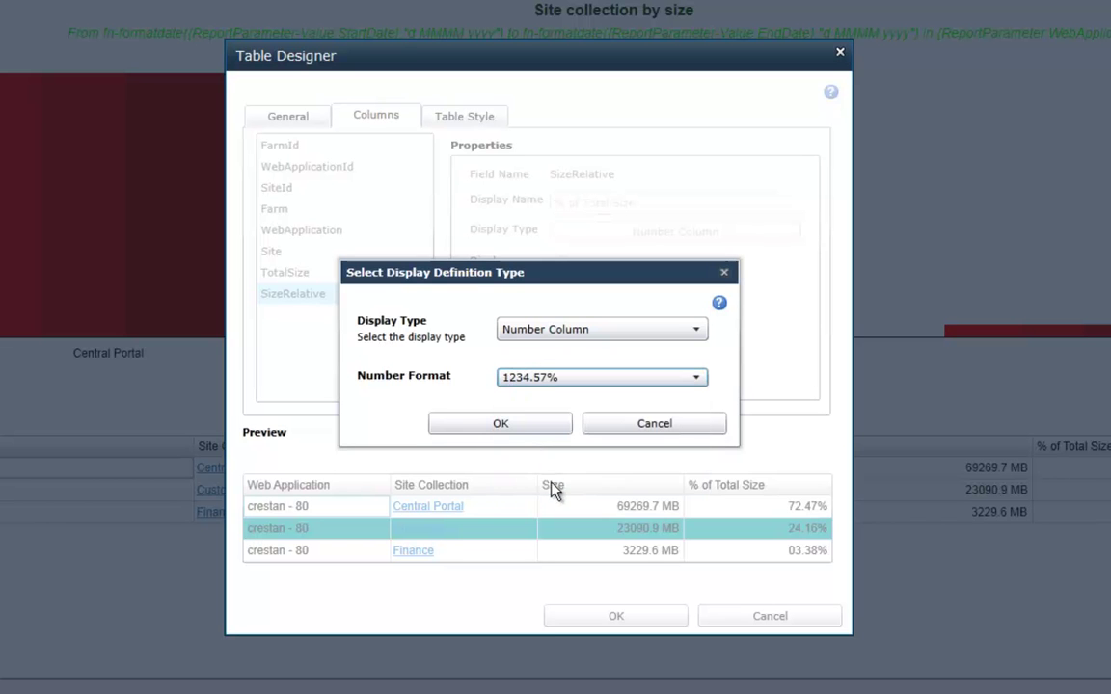
pyautogui.click(508, 425)
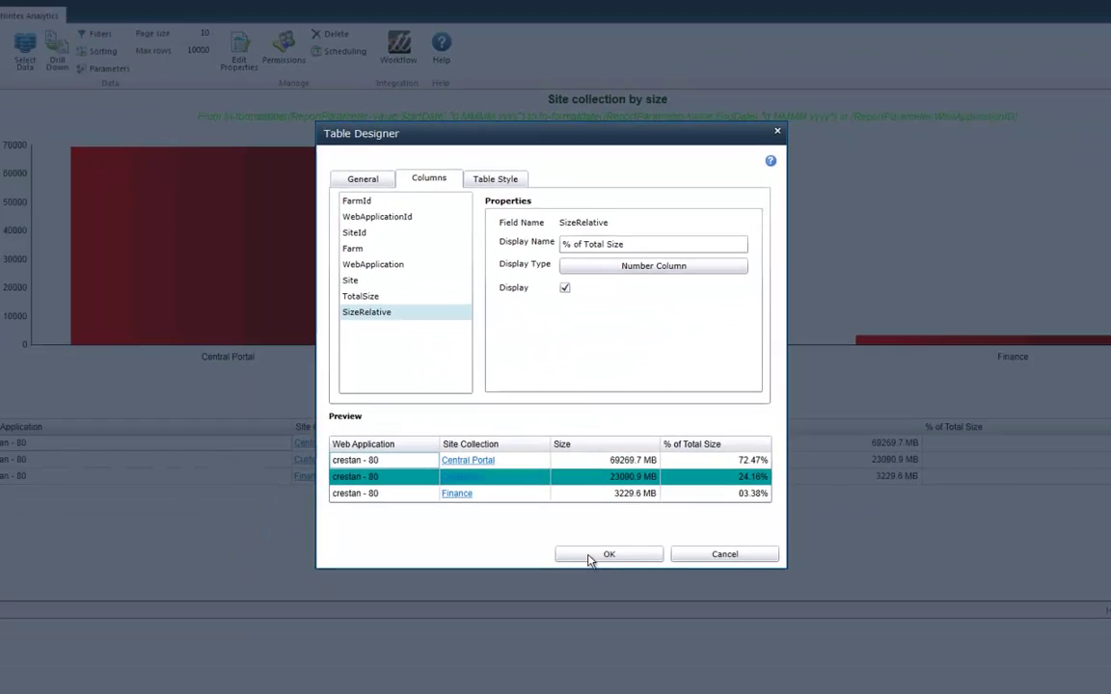
# Apply the table design and open the Report Parameters dialog.
pyautogui.click(591, 618)
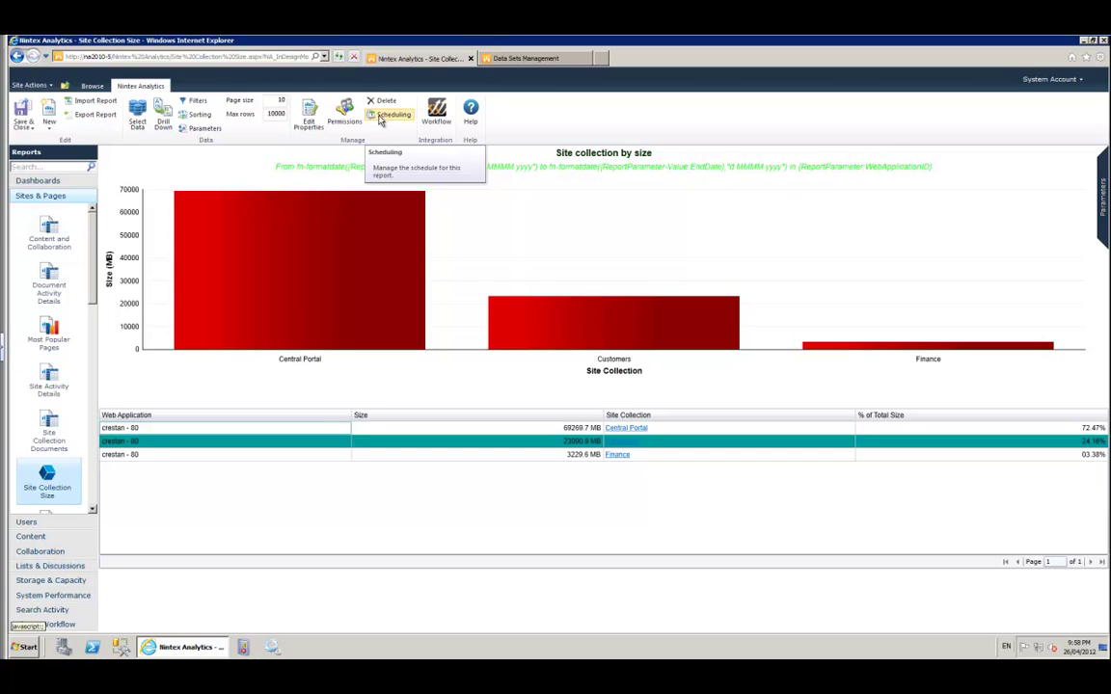
pyautogui.click(278, 102)
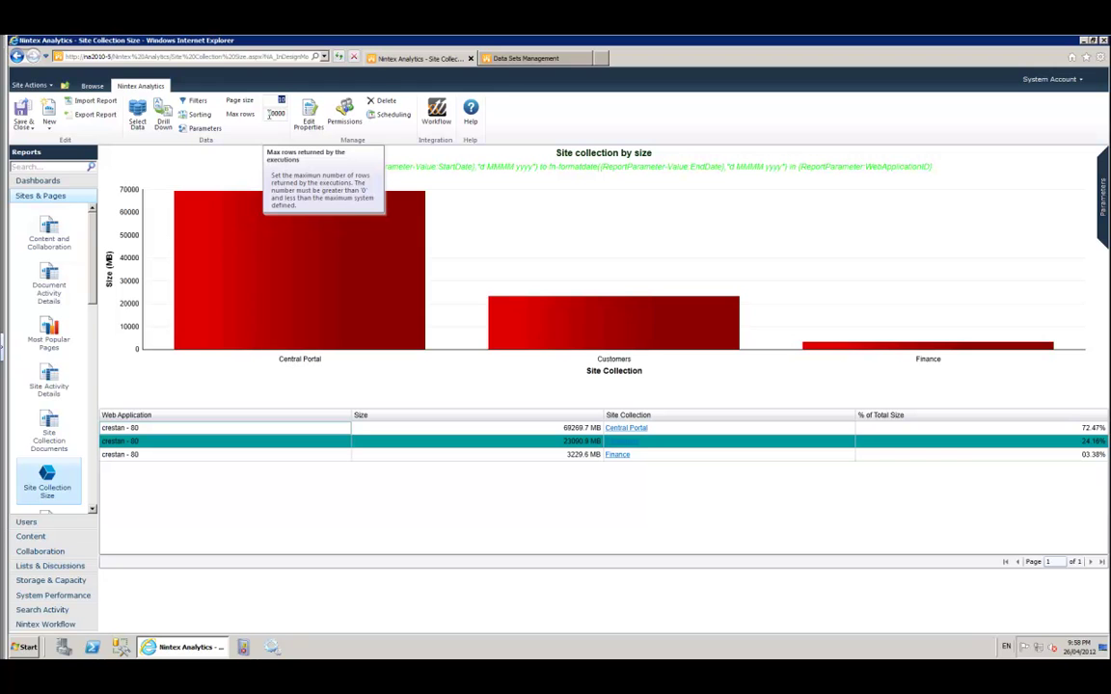
pyautogui.click(206, 130)
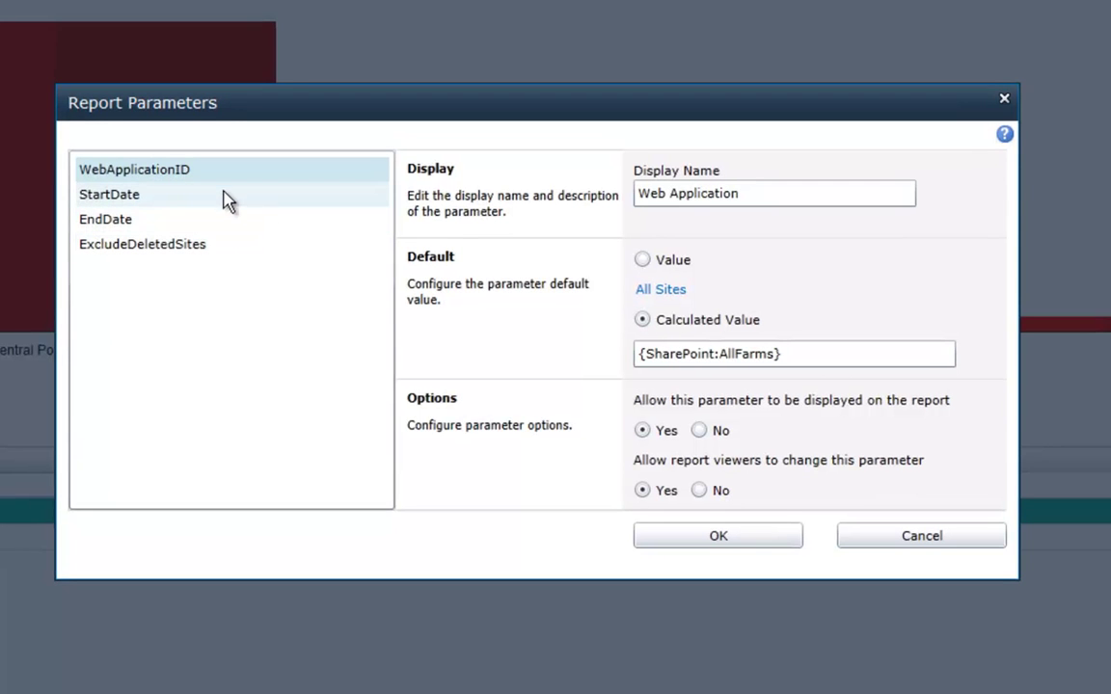
# Rename the WebApplicationID parameter to 'Scope' and set it not to display on the report.
pyautogui.click(127, 172)
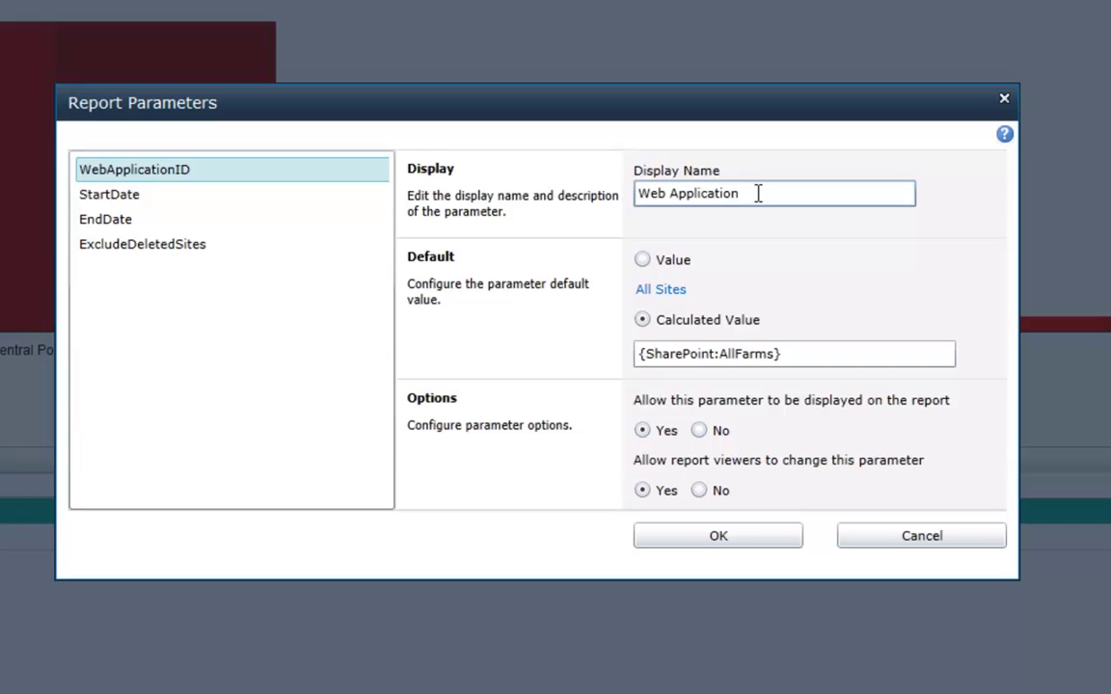
pyautogui.press('Tab')
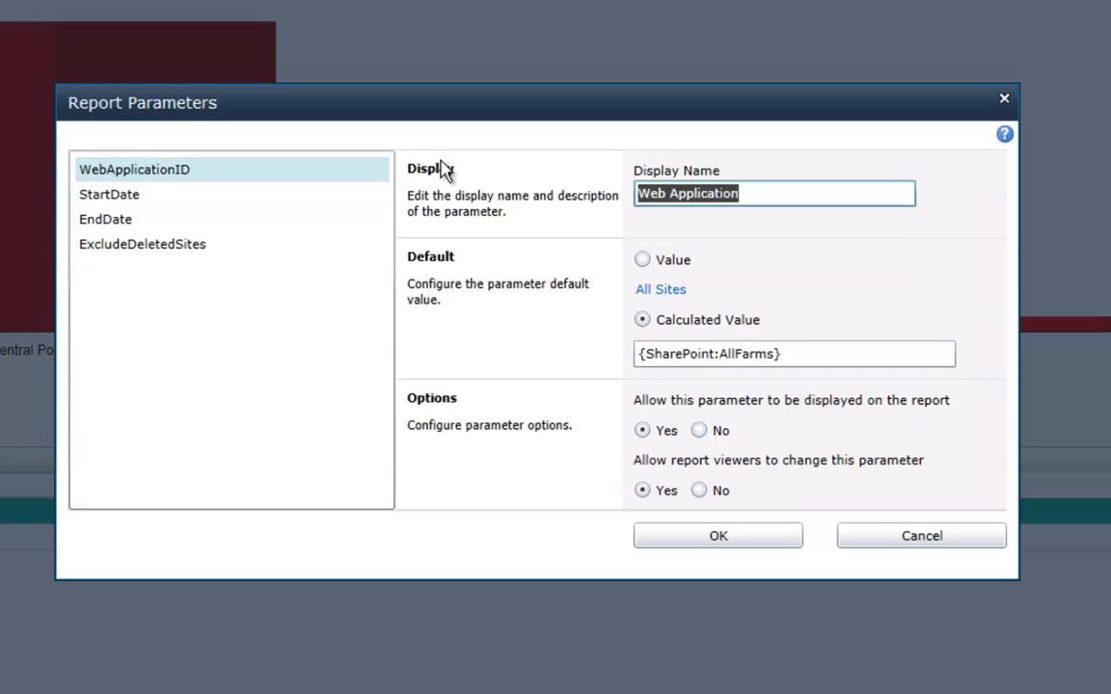
pyautogui.write('Scope')
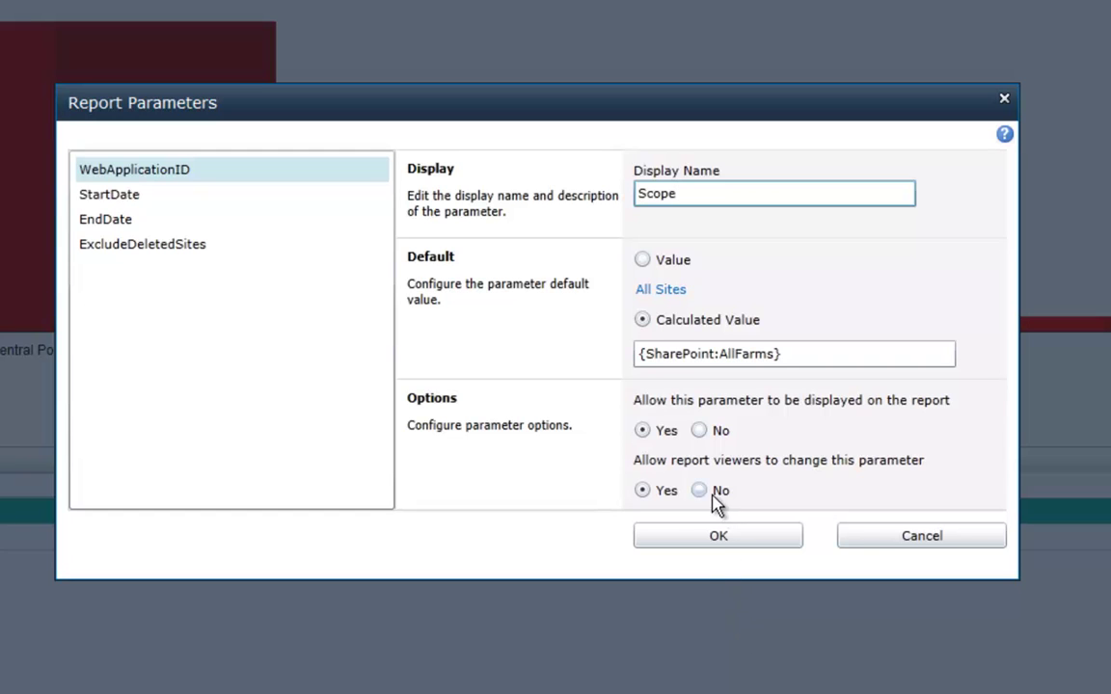
pyautogui.click(698, 430)
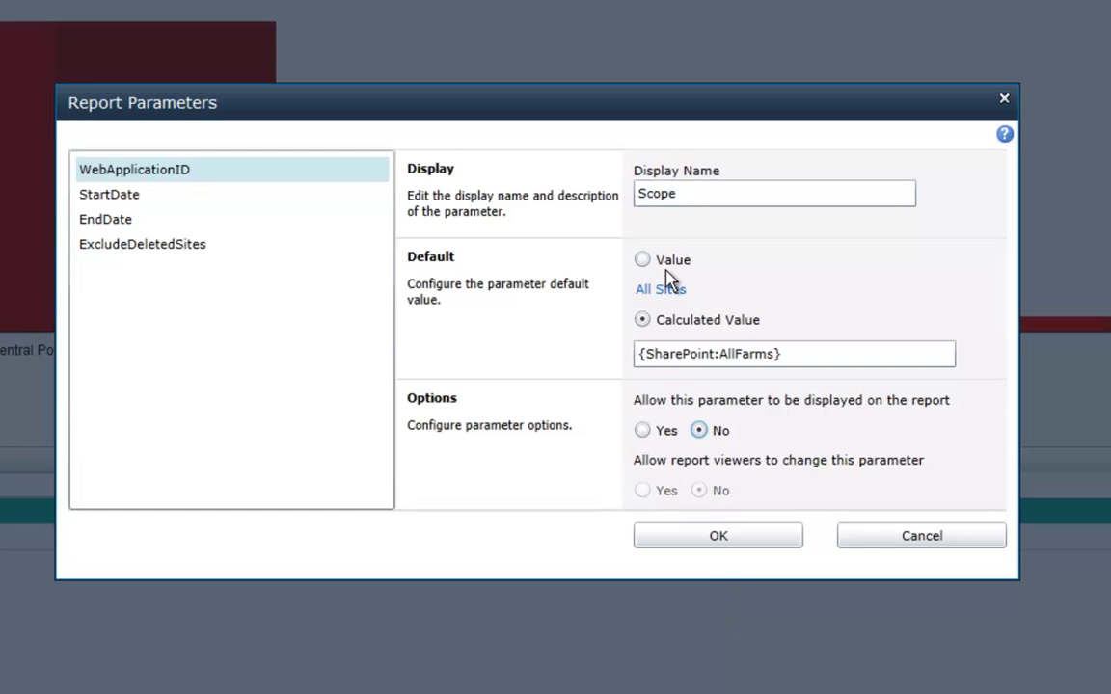
# Select the calculated value expression text, then move on to the StartDate parameter.
pyautogui.click(762, 355)
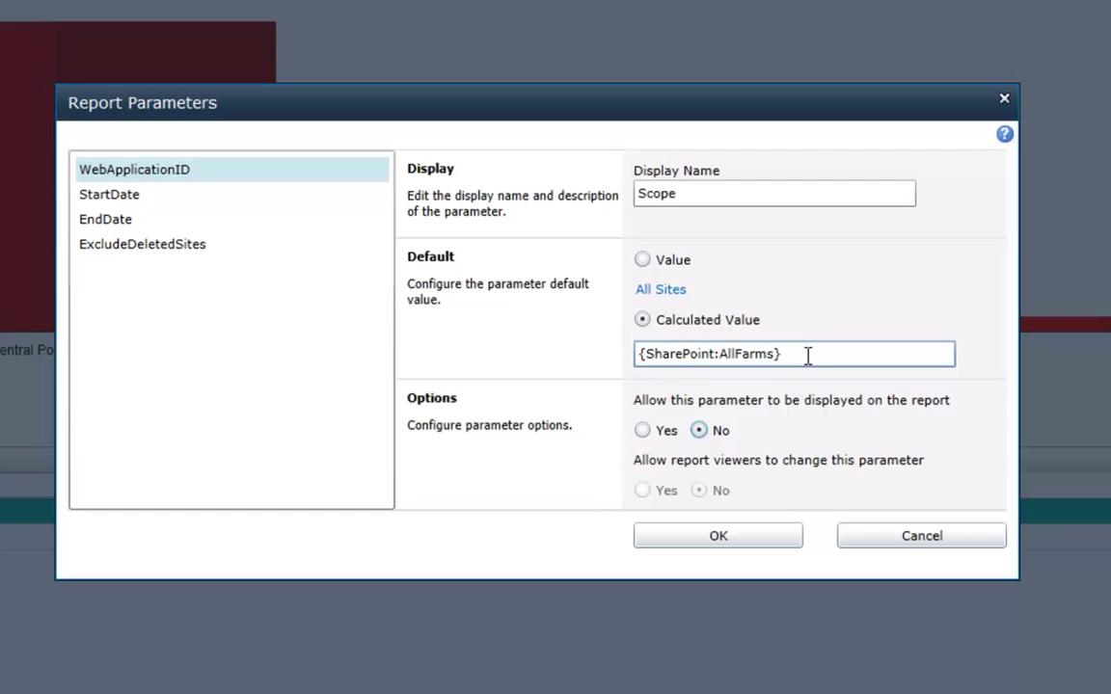
pyautogui.moveTo(794, 355); pyautogui.dragTo(638, 353)
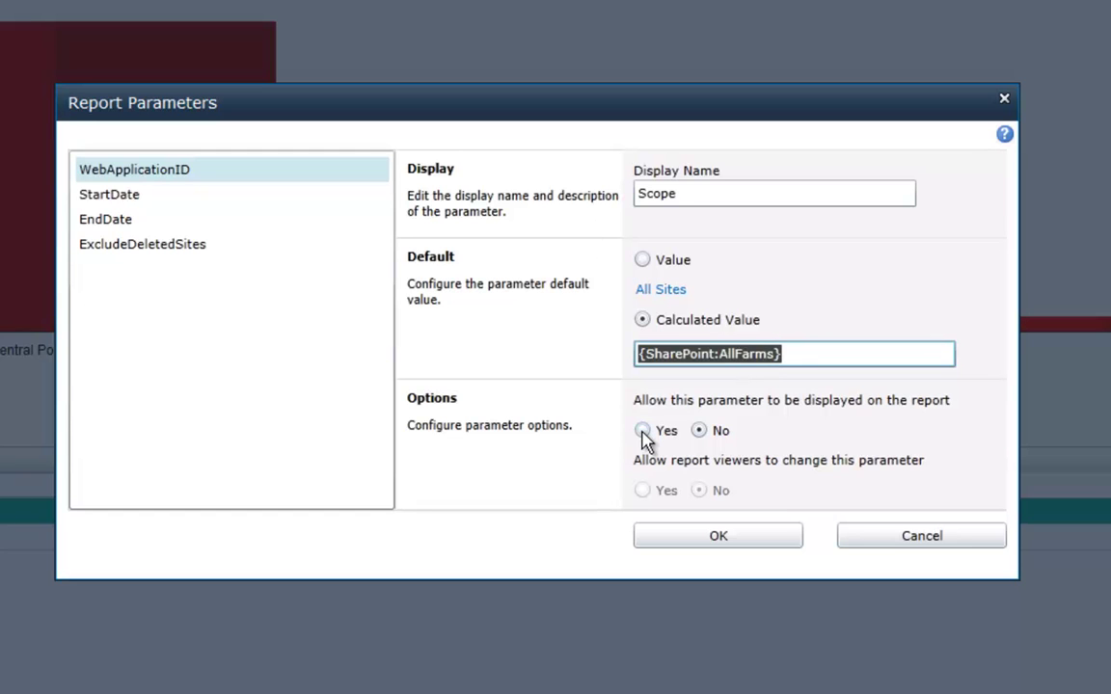
pyautogui.click(140, 197)
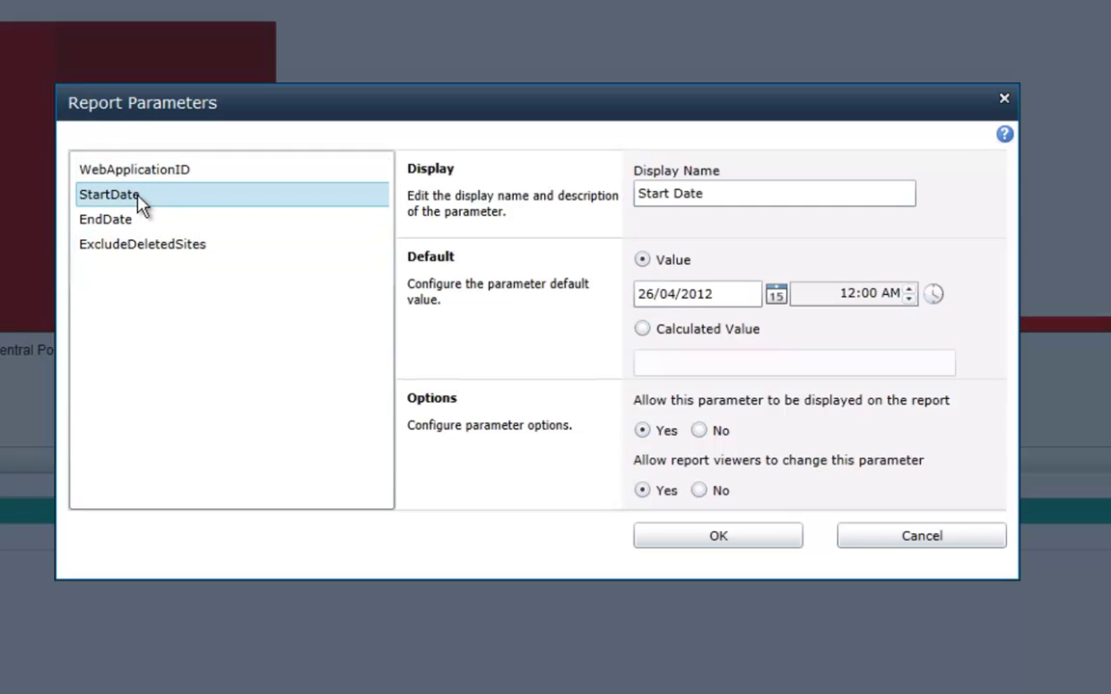
# Set Start Date's calculated default to fn-AddYears({ReportParameter-value:EndDate}, -1) and verify the expression.
pyautogui.click(641, 329)
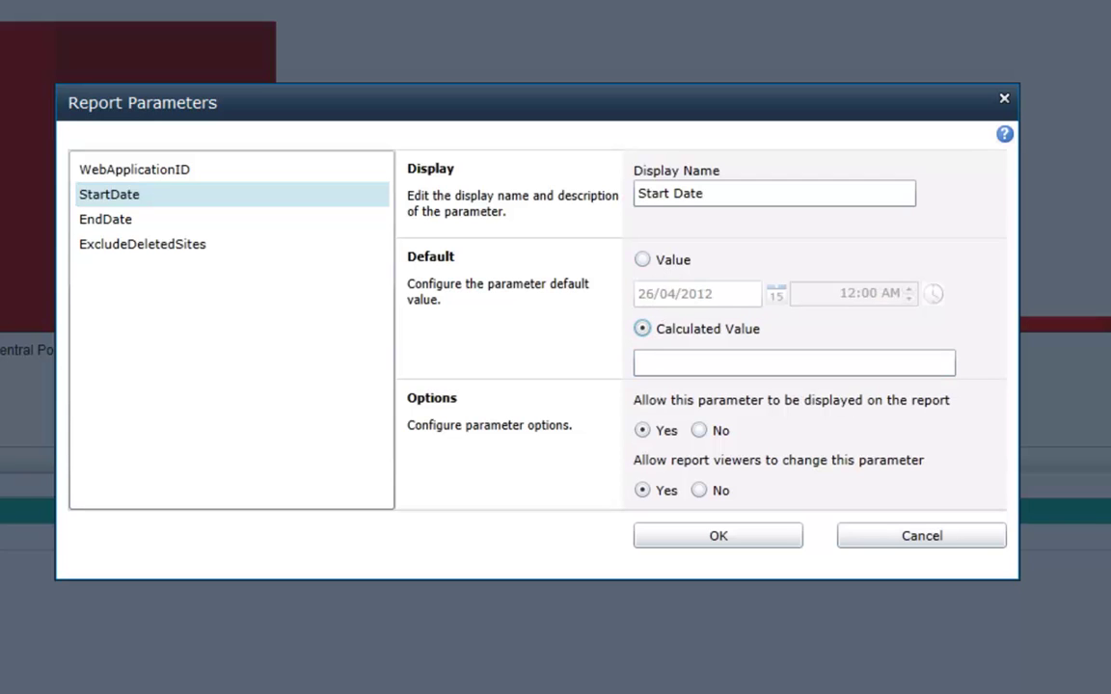
pyautogui.click(715, 364)
pyautogui.write('AddYears({ReportParameter-value:EndDate}, -1)')
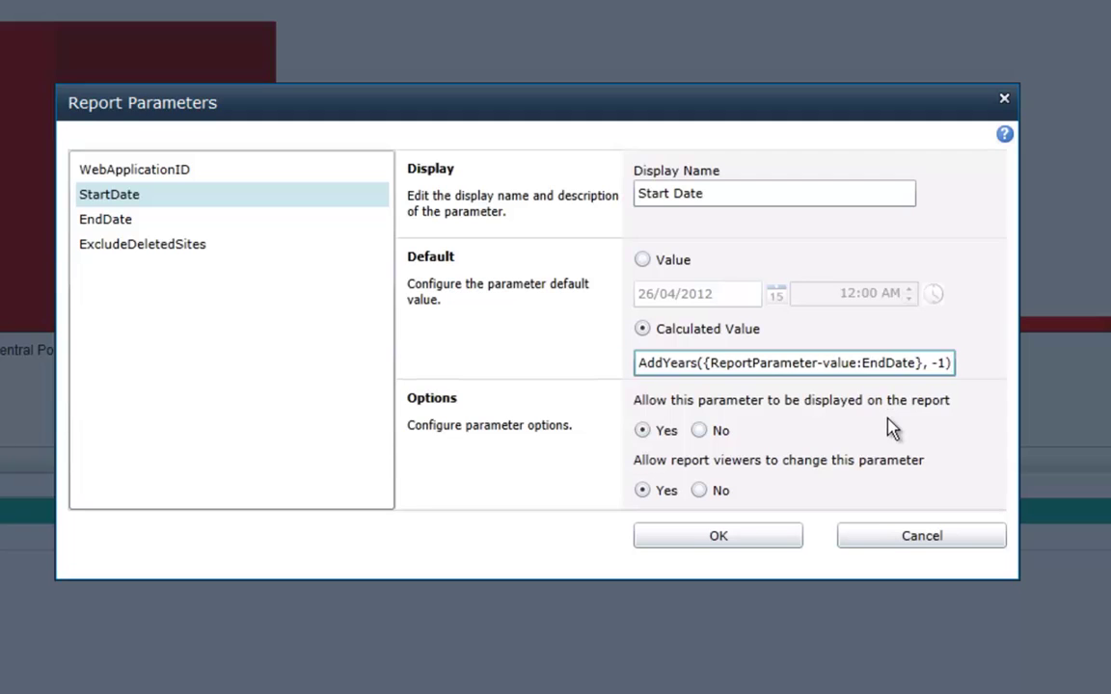
pyautogui.press('Home')
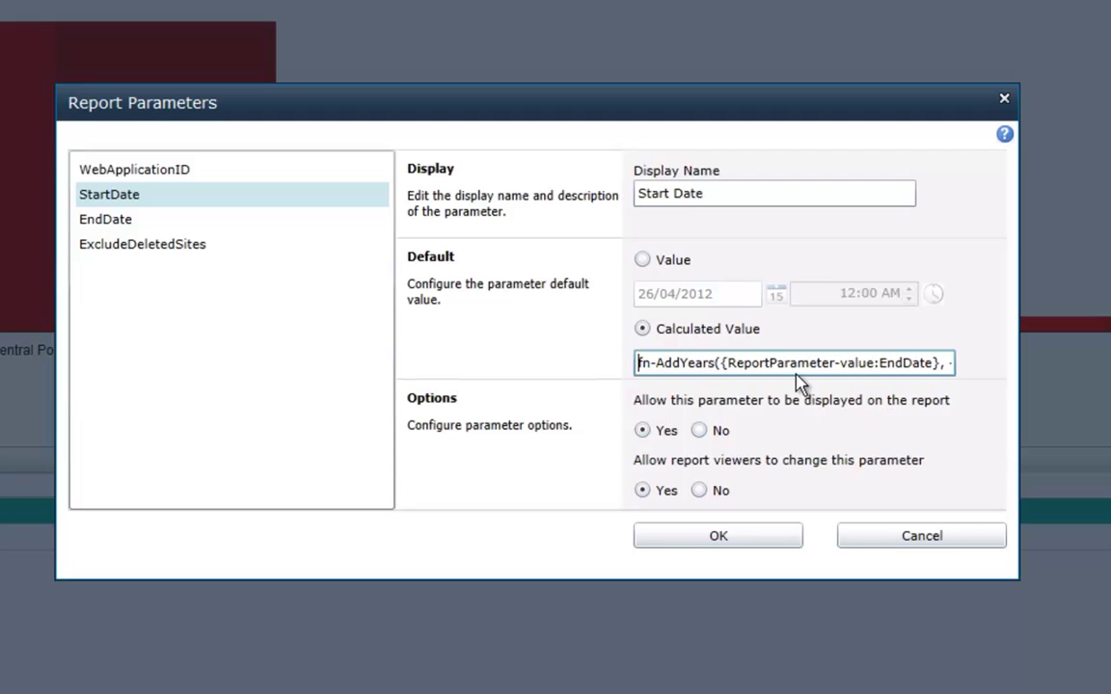
pyautogui.press('End')
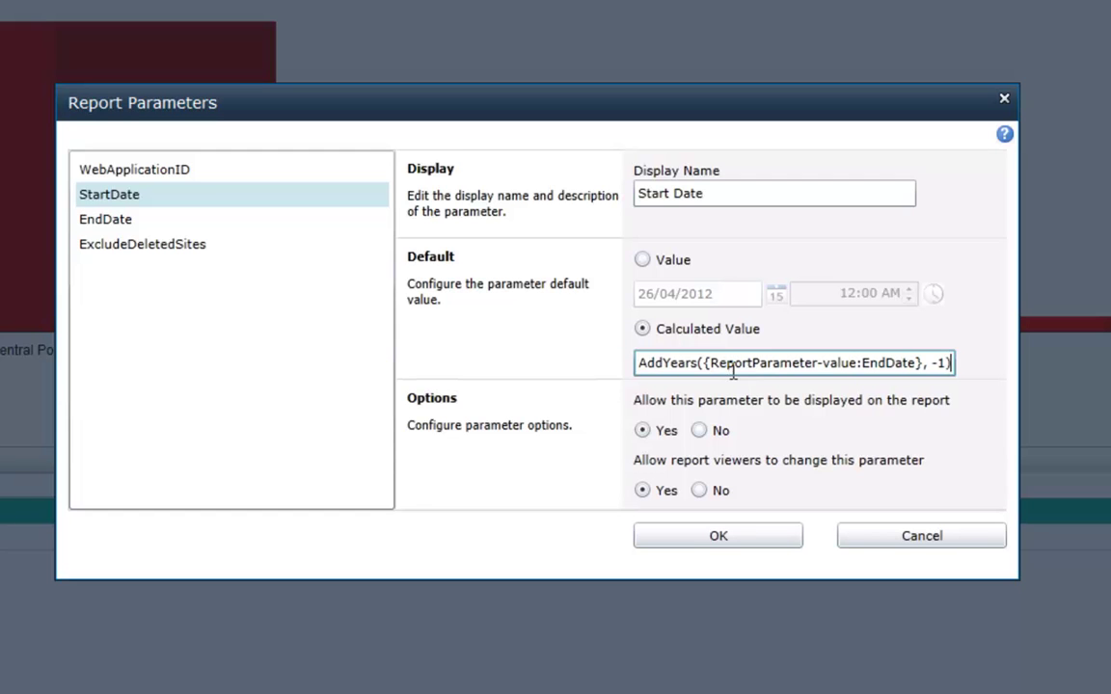
pyautogui.press('Home')
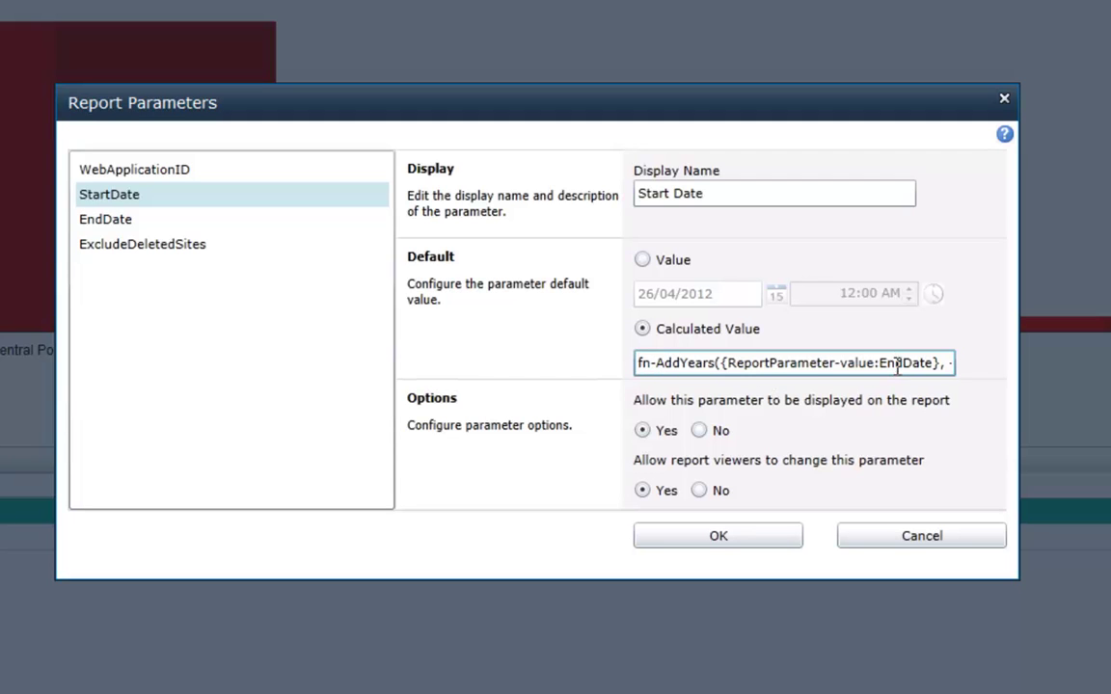
pyautogui.press('End')
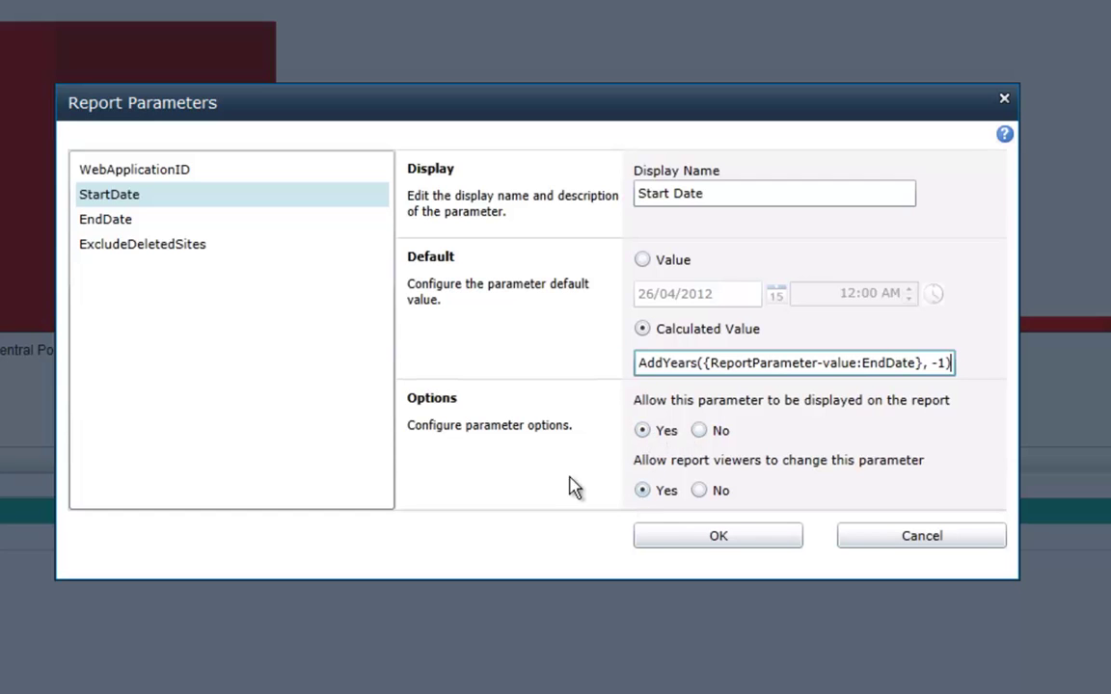
pyautogui.click(111, 221)
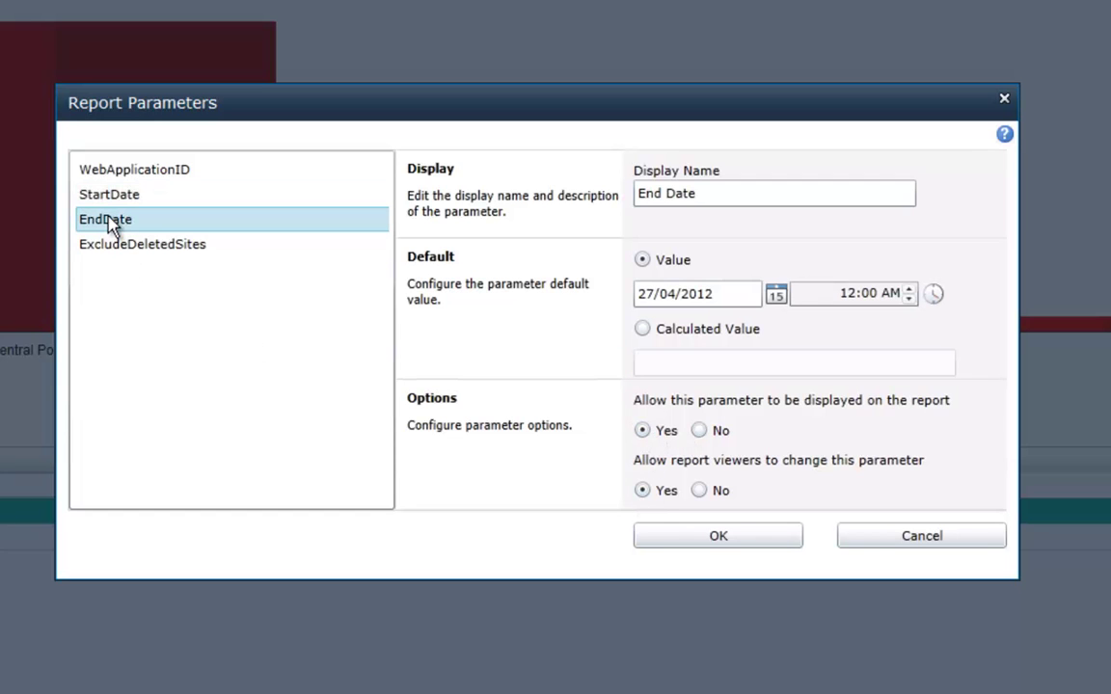
# Set End Date's calculated default value to {DateTime:StartOfTomorrow}.
pyautogui.click(642, 329)
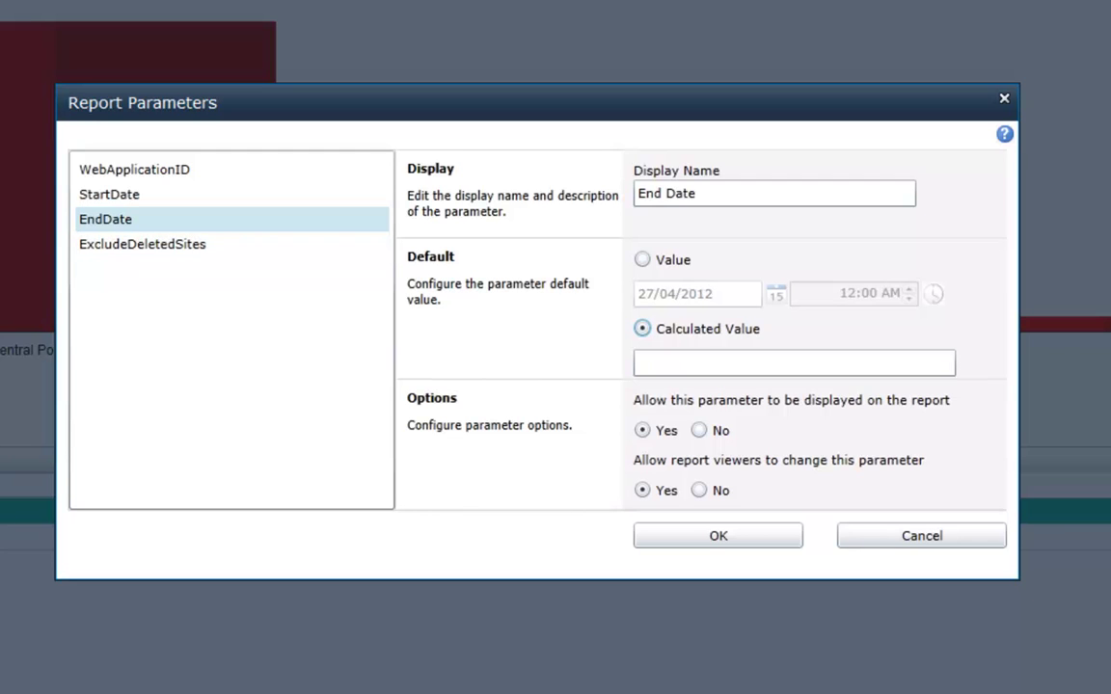
pyautogui.click(728, 363)
pyautogui.write('{DateTime:StartOfTomorrow}')
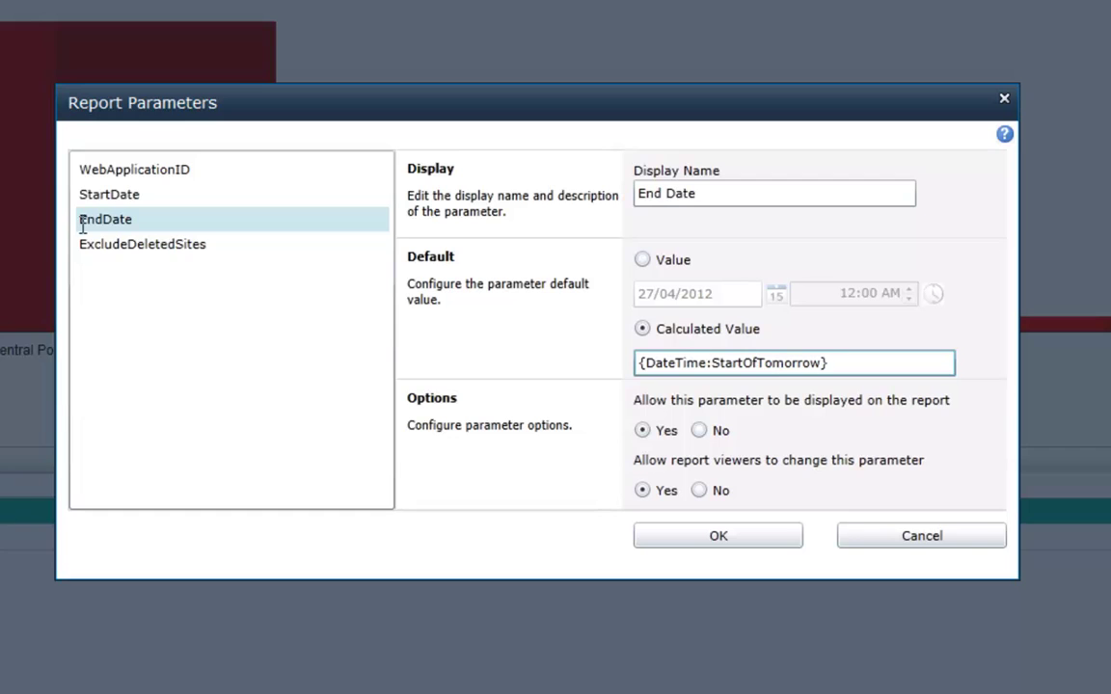
# Hide the ExcludeDeletedSites parameter from the report and apply the parameter settings.
pyautogui.click(150, 246)
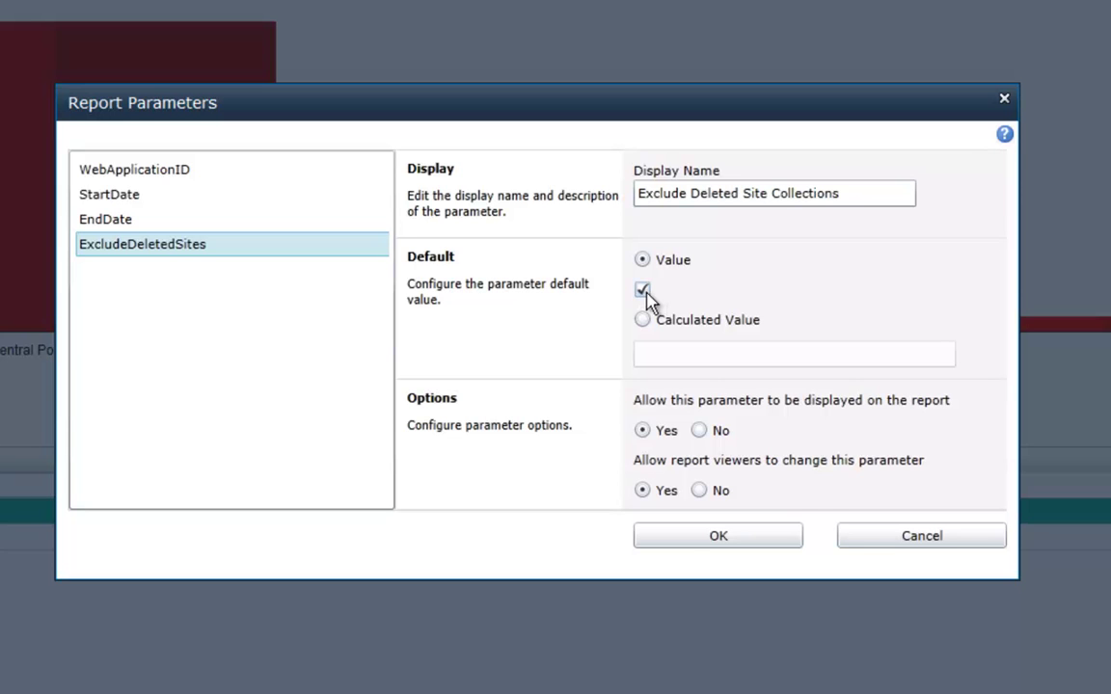
pyautogui.click(707, 436)
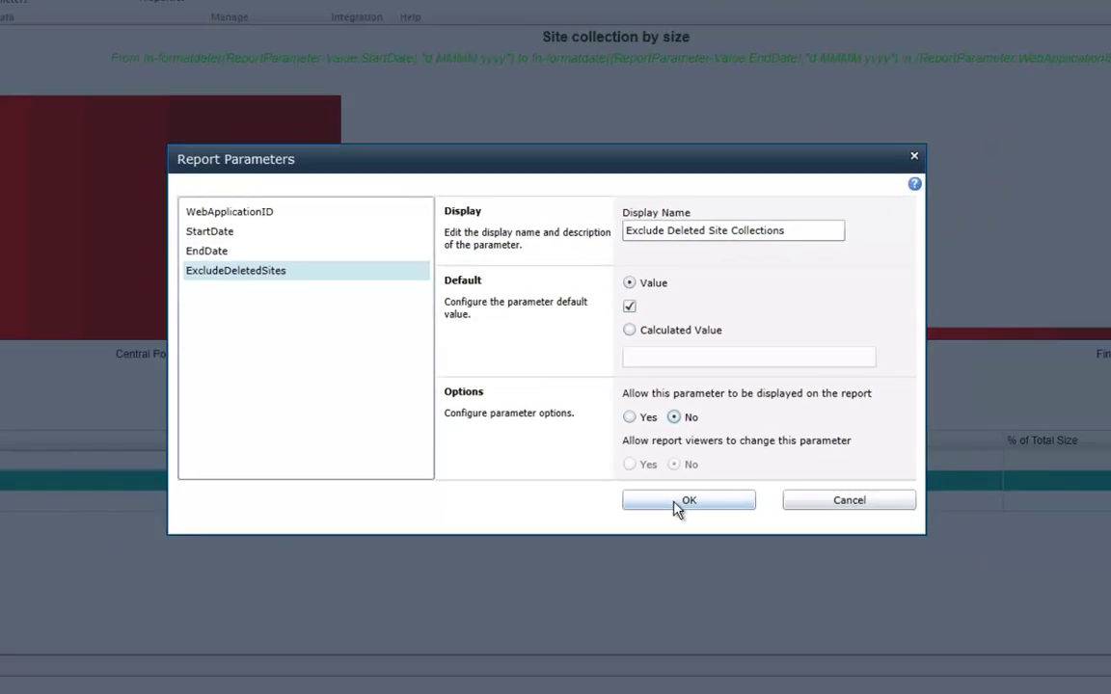
pyautogui.click(682, 502)
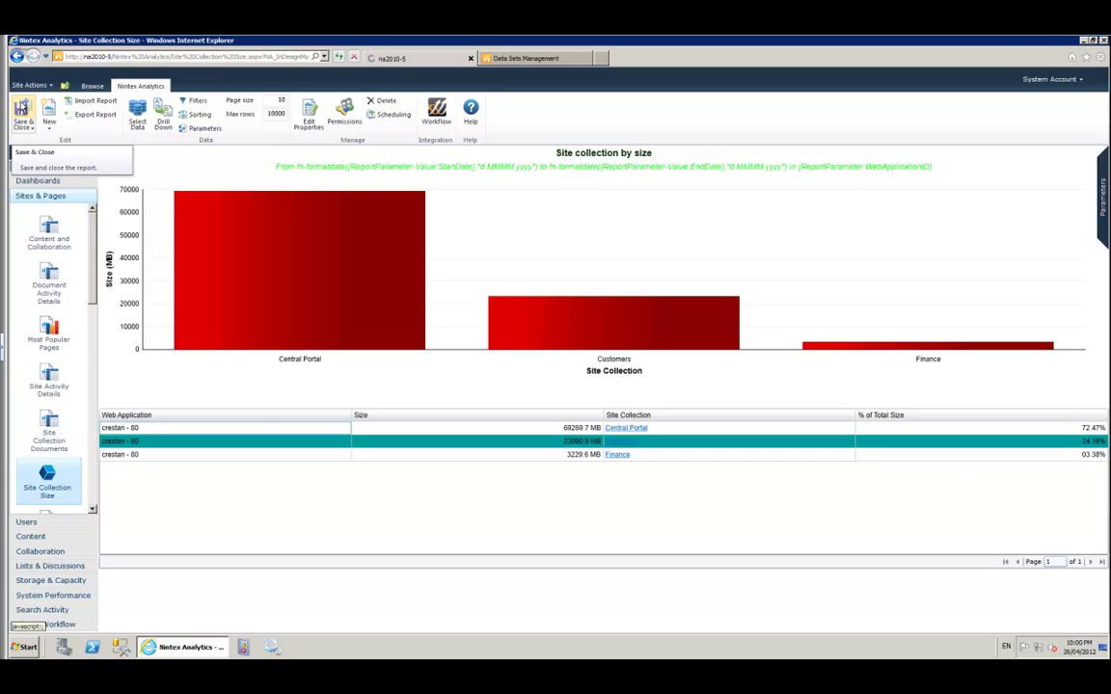
# Save and close the report, then scroll the Reports sidebar to find 'Size of the site collections'.
pyautogui.click(21, 107)
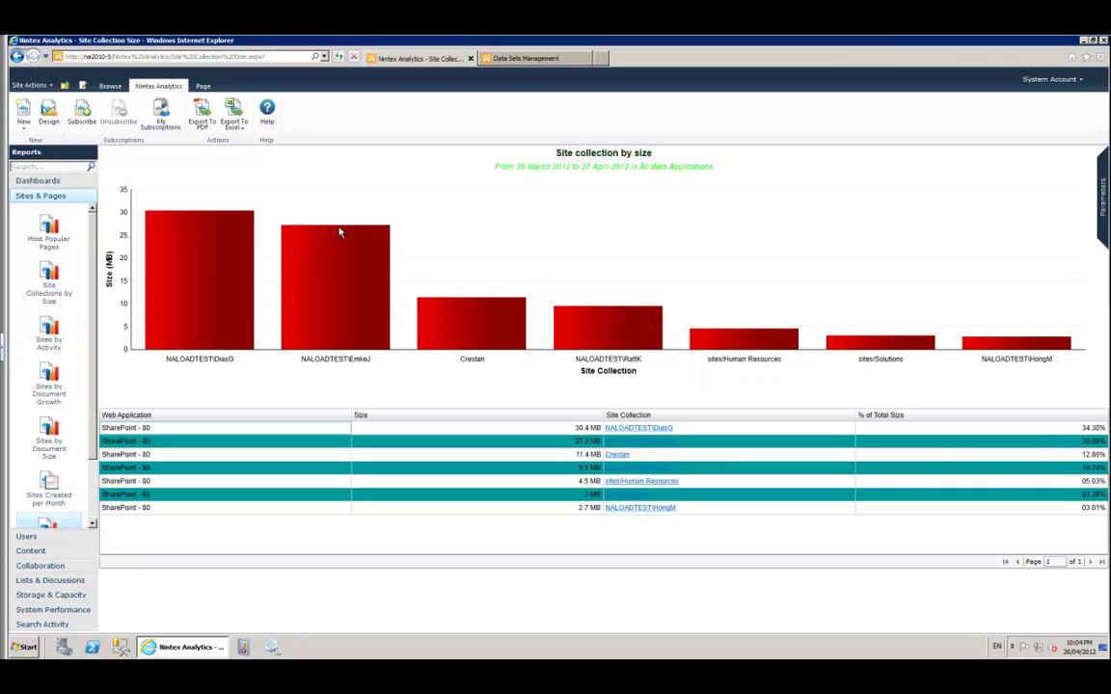
pyautogui.moveTo(343, 232)
pyautogui.moveTo(580, 158)
pyautogui.scroll(-2, 83, 463)
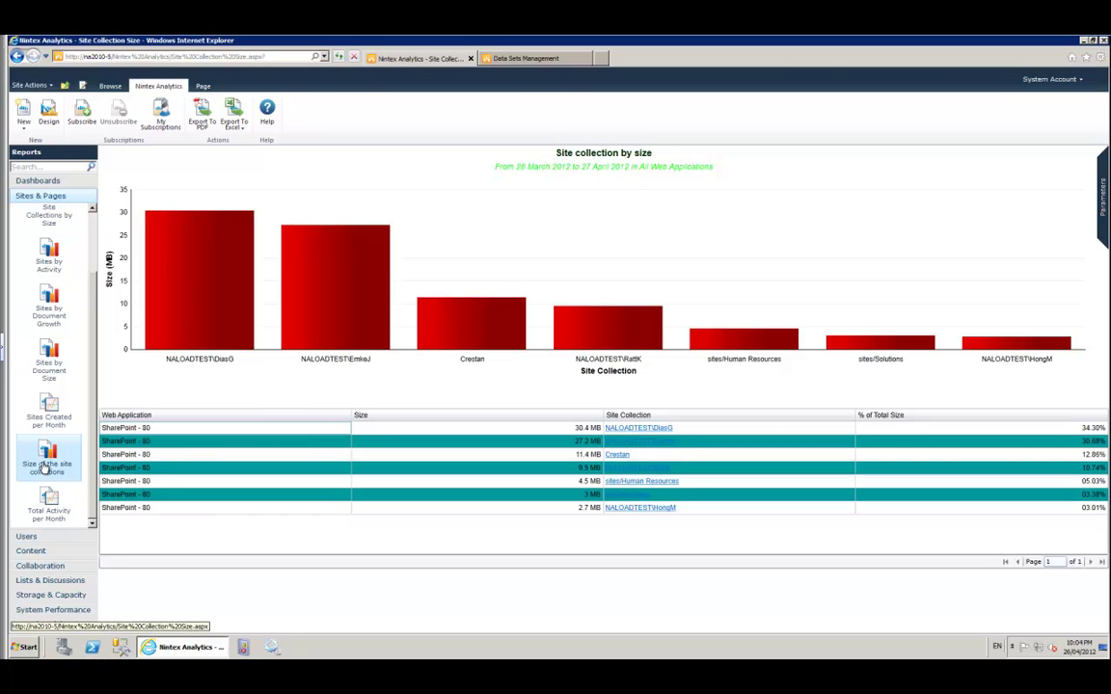
pyautogui.click(1102, 193)
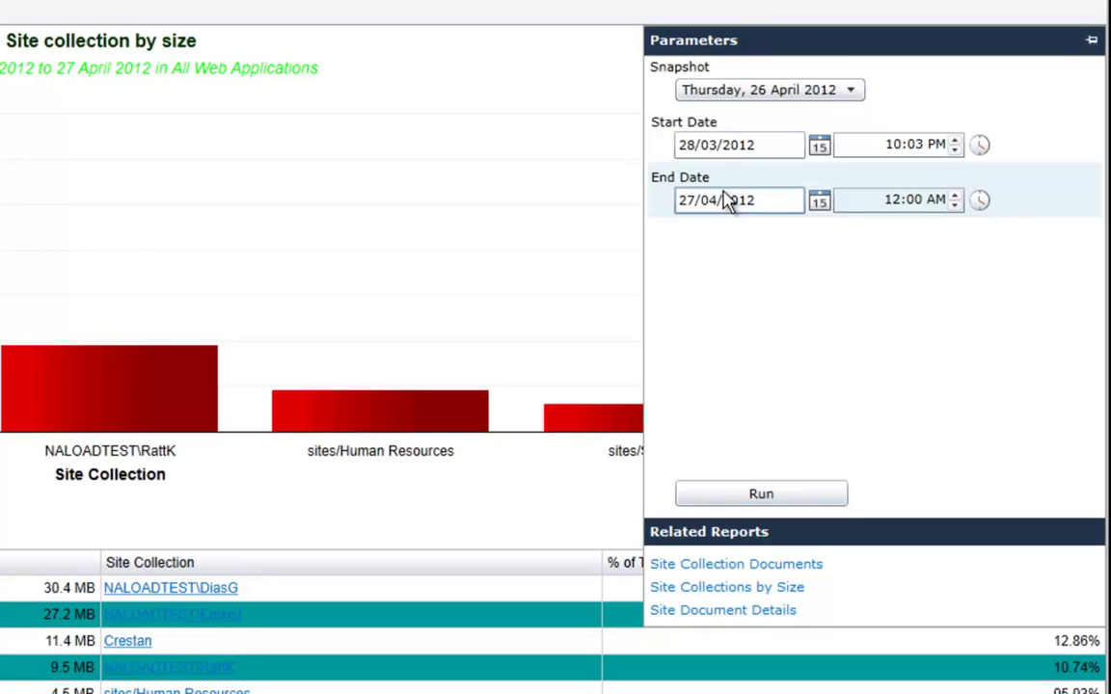
pyautogui.click(762, 145)
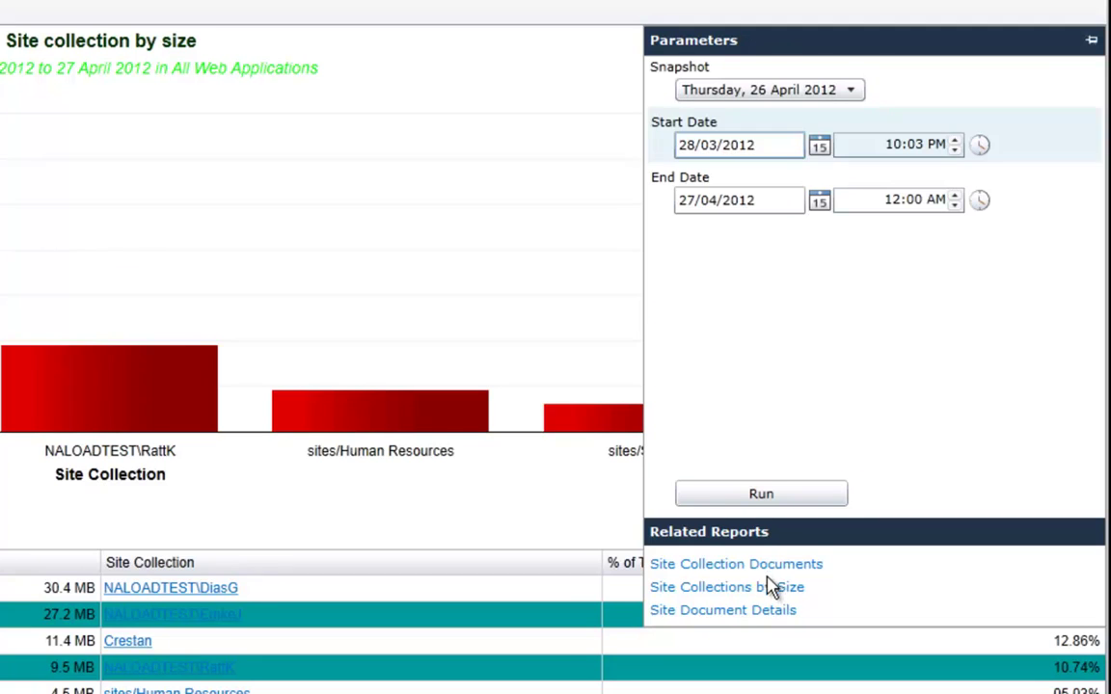